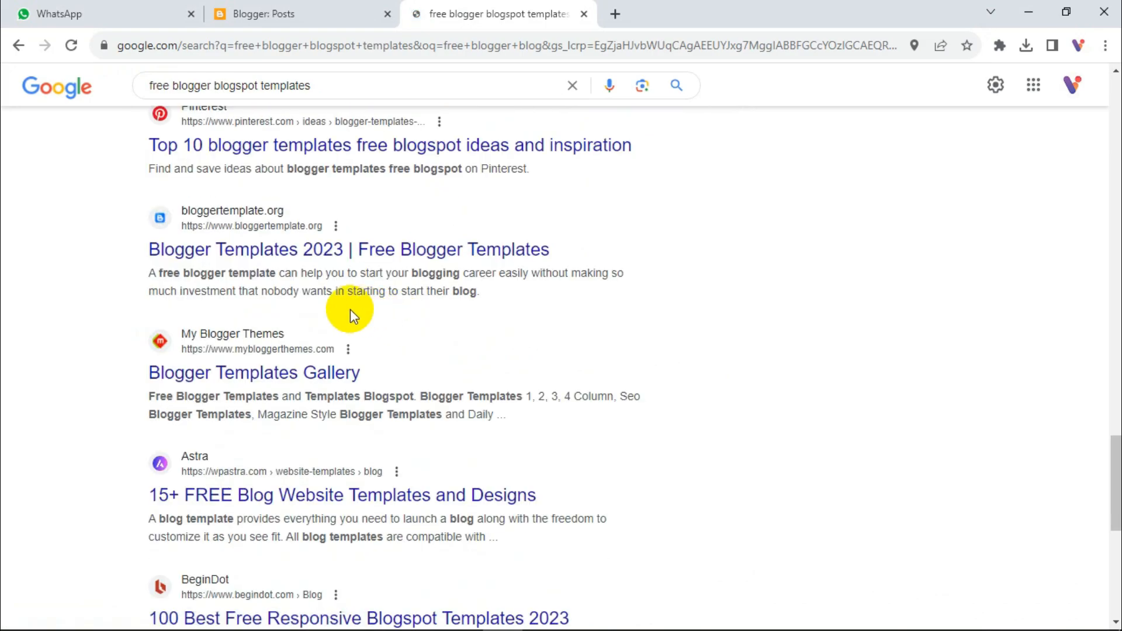
- Open the bloggertemplate.org search result and look through its gallery of free Blogger templates
click(303, 251)
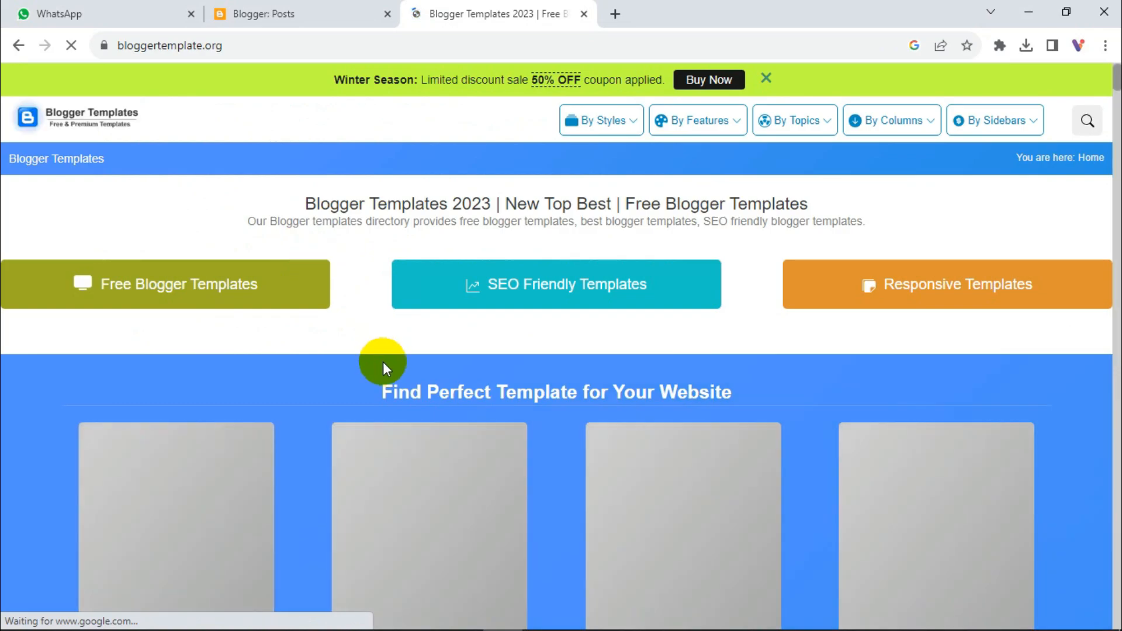
scroll(384, 362, down, 3)
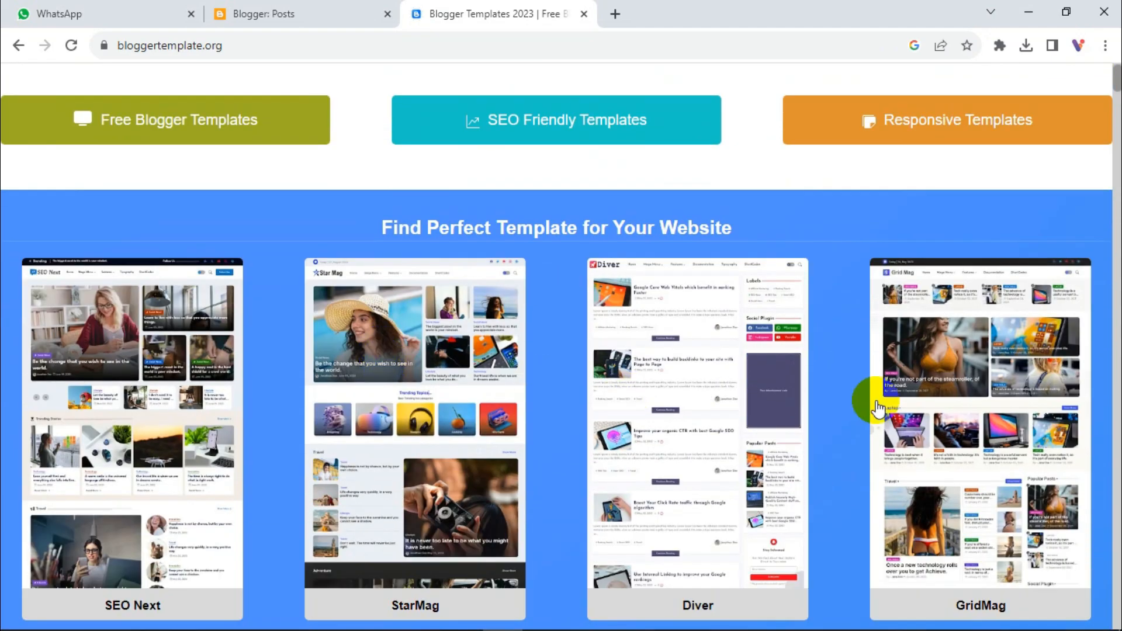
scroll(293, 412, down, 8)
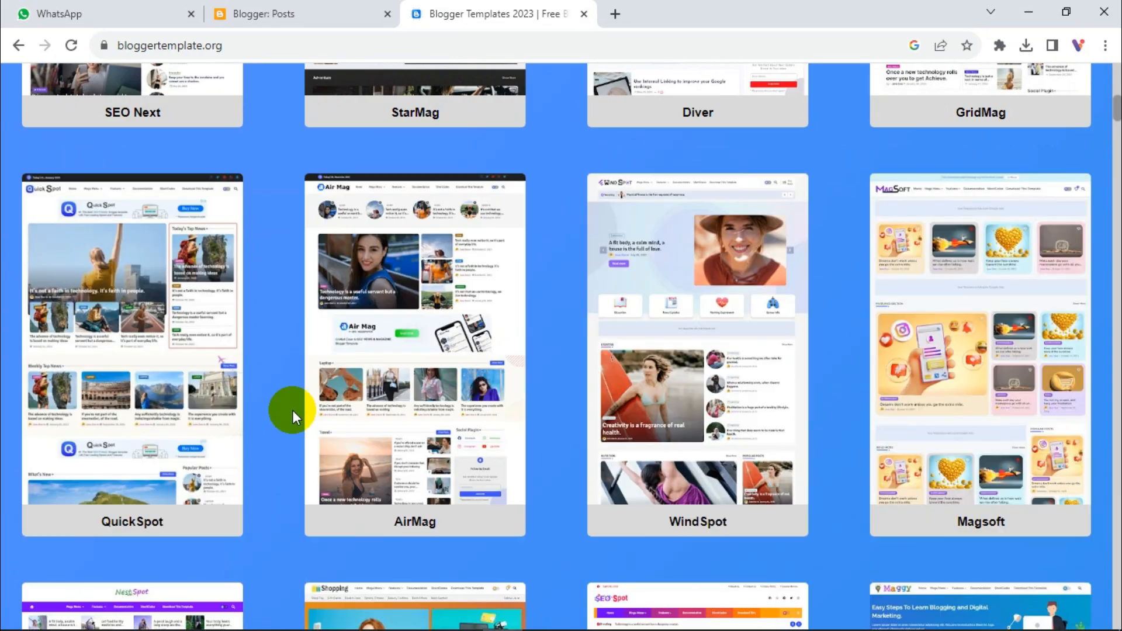
scroll(293, 411, down, 10)
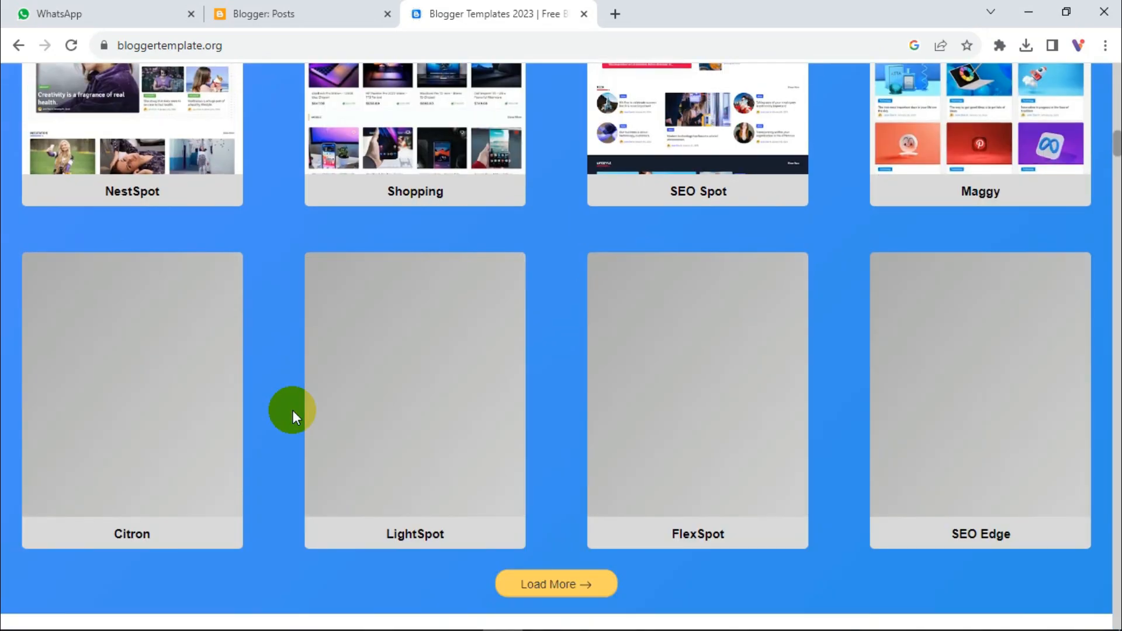
scroll(293, 416, down, 2)
scroll(292, 410, up, 20)
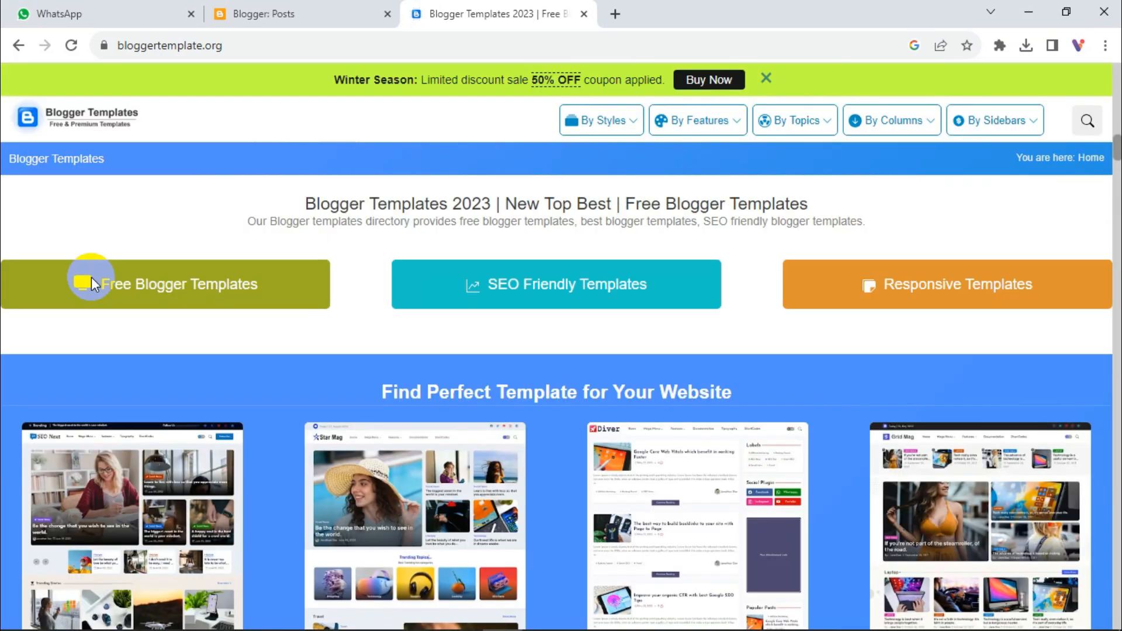
- Return to the Google results for free blogger blogspot templates and examine the other template sites listed
click(18, 46)
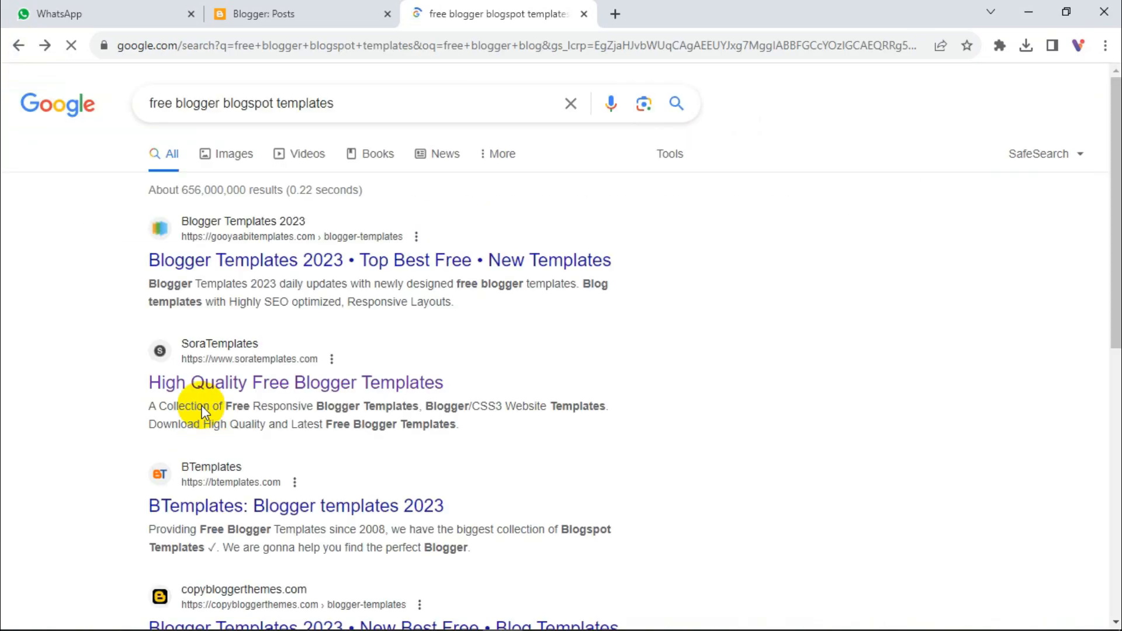
scroll(319, 425, down, 10)
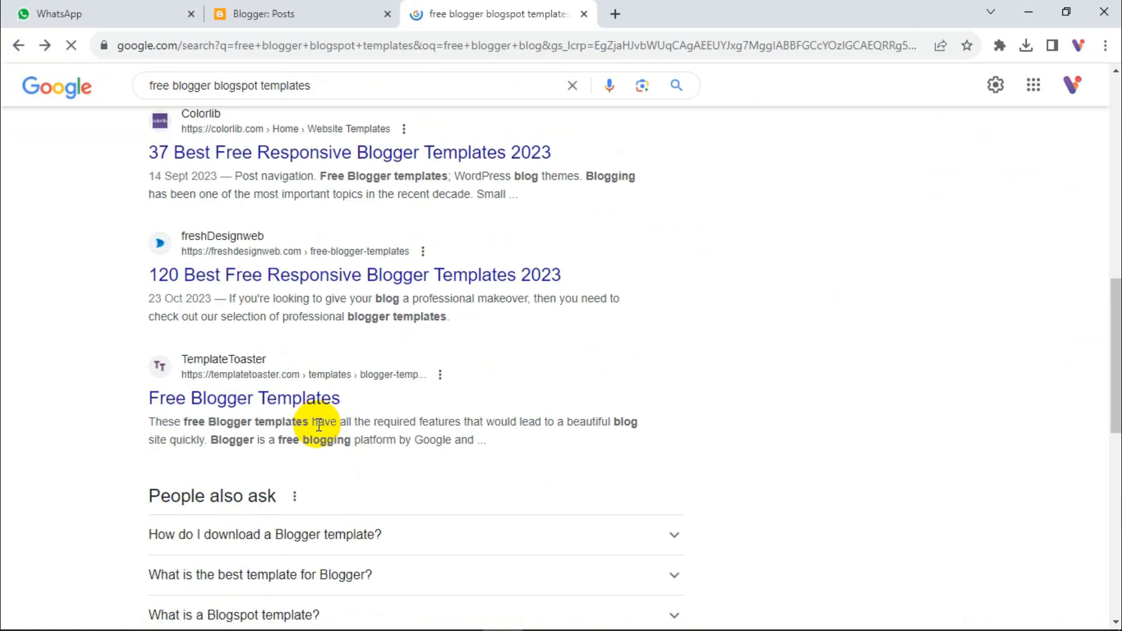
scroll(319, 425, down, 10)
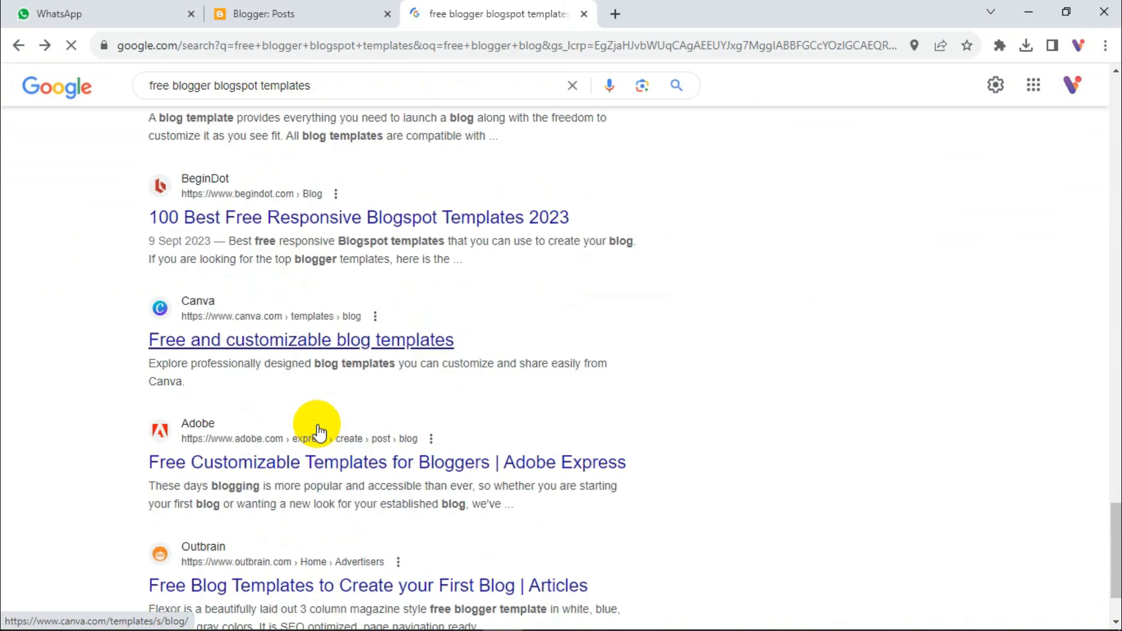
scroll(319, 431, down, 1)
scroll(319, 431, up, 3)
scroll(318, 431, down, 10)
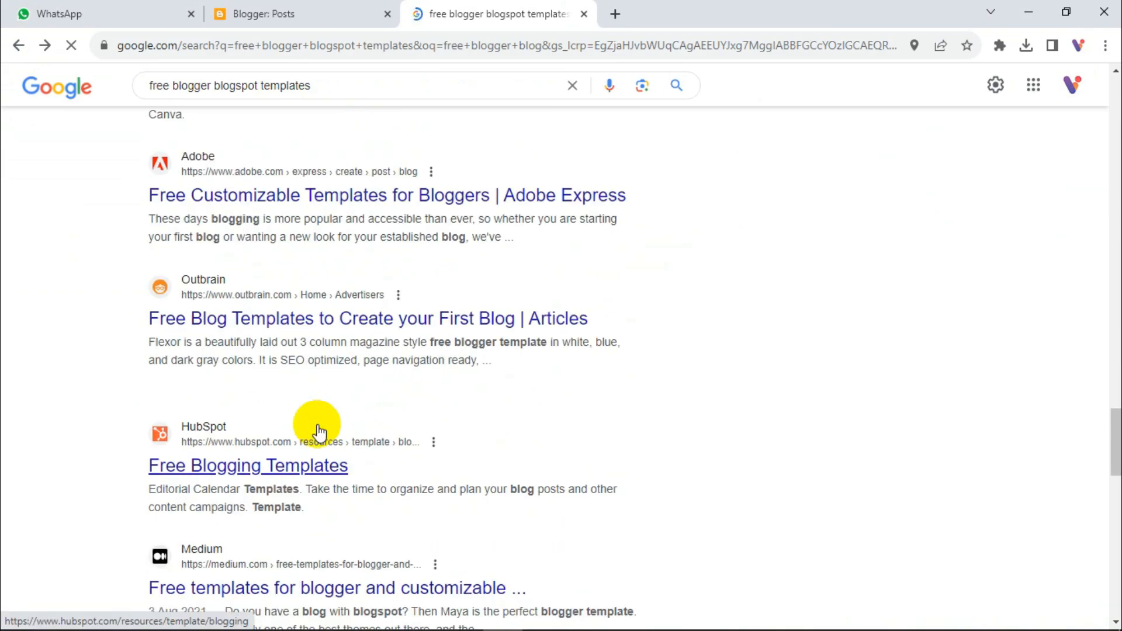
scroll(318, 432, down, 8)
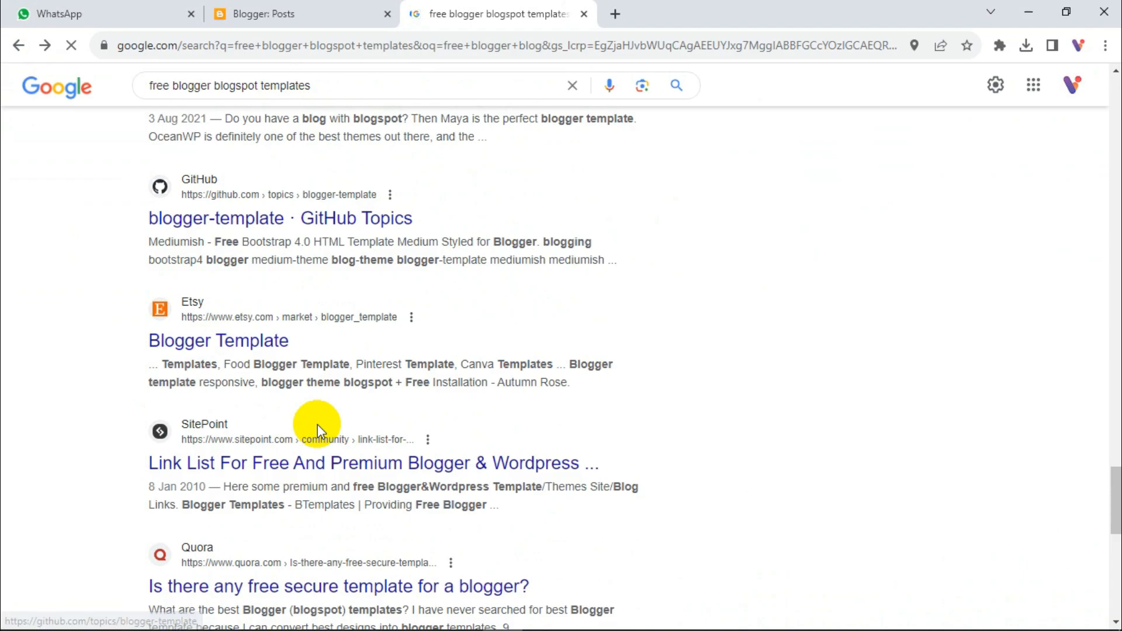
scroll(317, 425, down, 8)
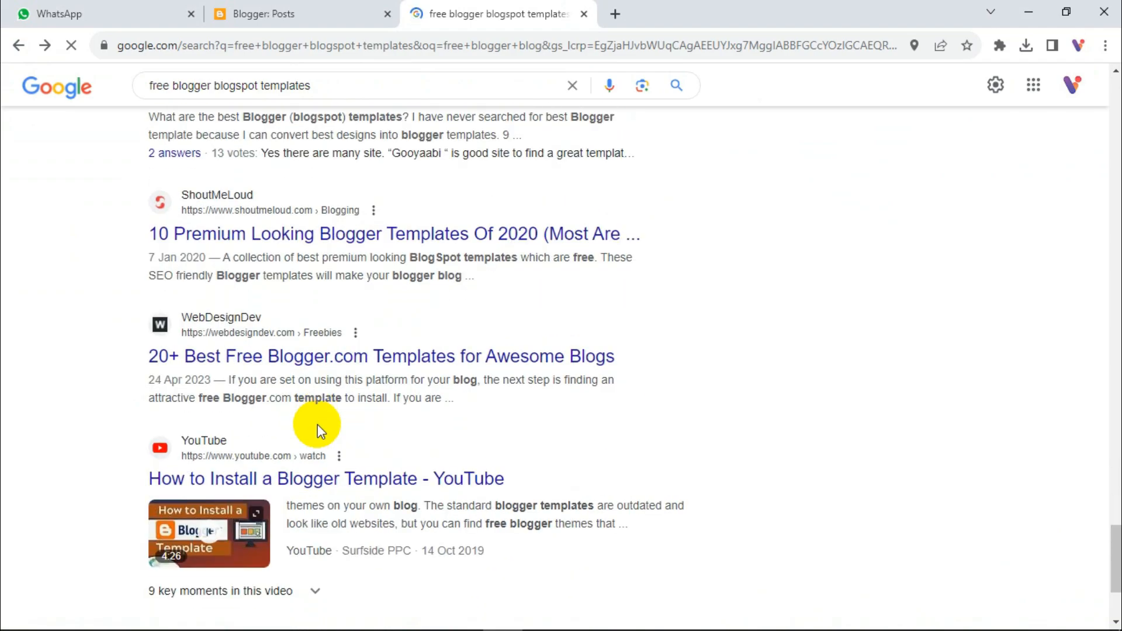
scroll(317, 425, up, 15)
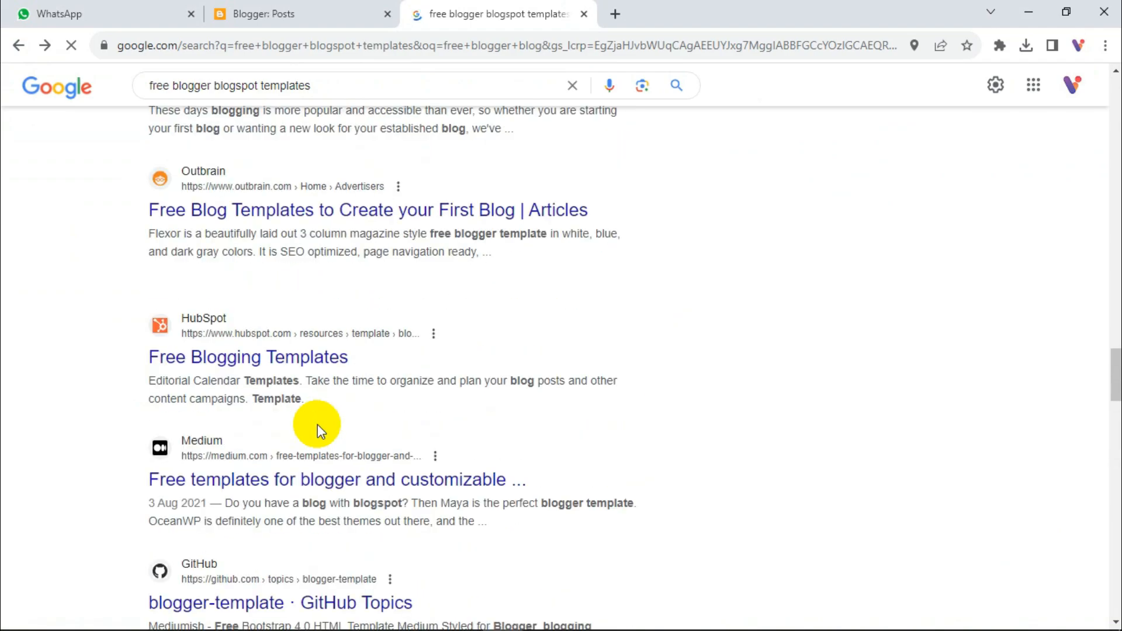
scroll(318, 424, up, 15)
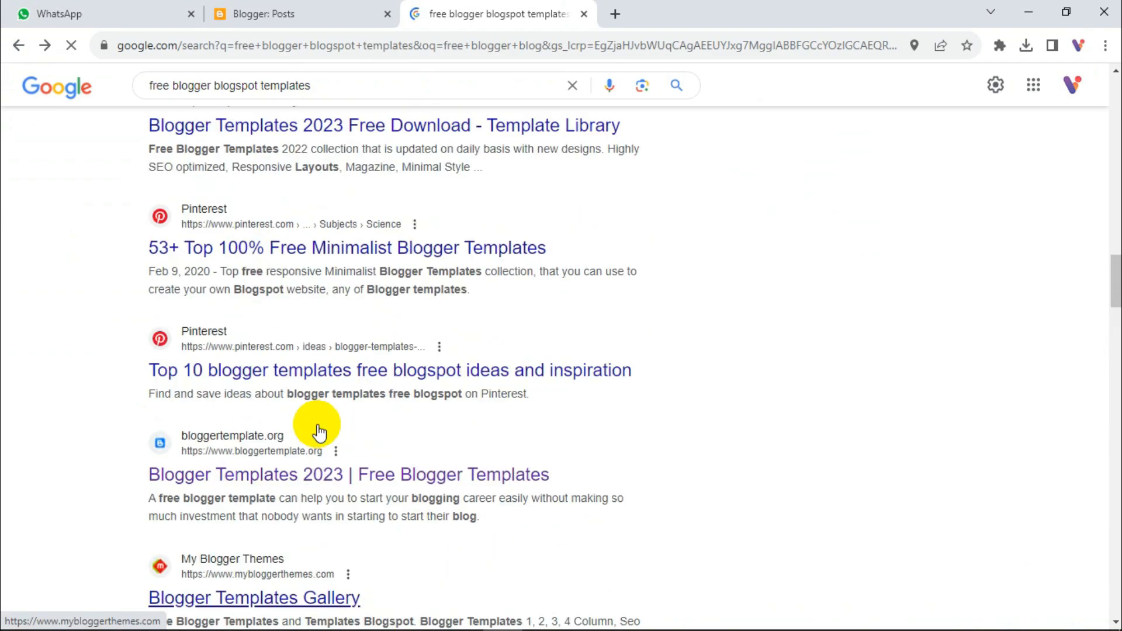
scroll(318, 425, up, 10)
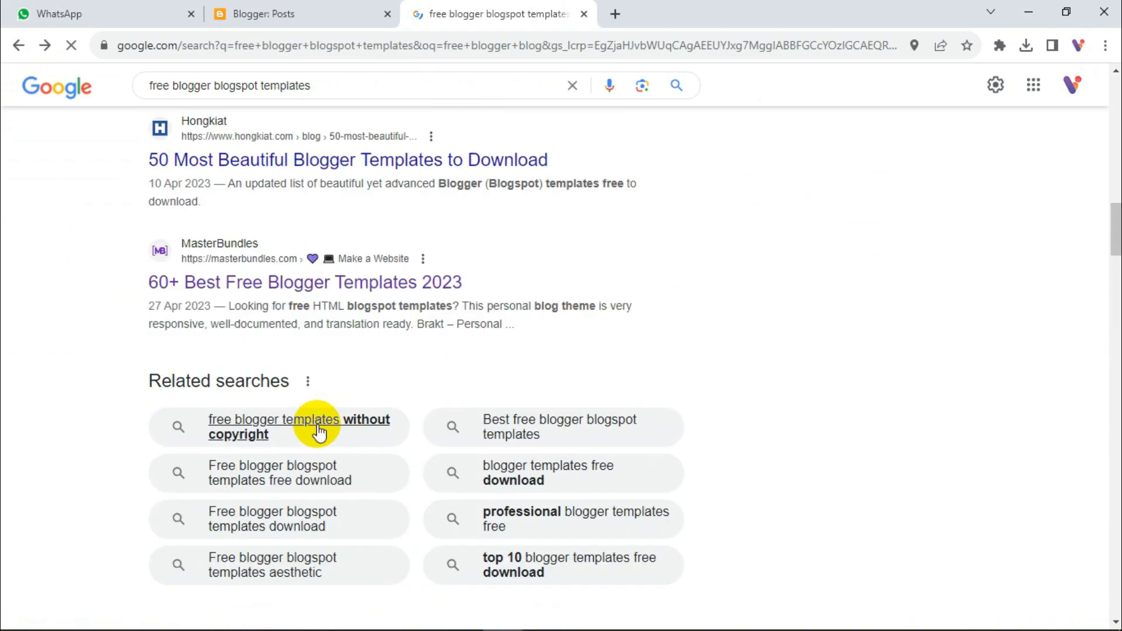
scroll(319, 431, down, 10)
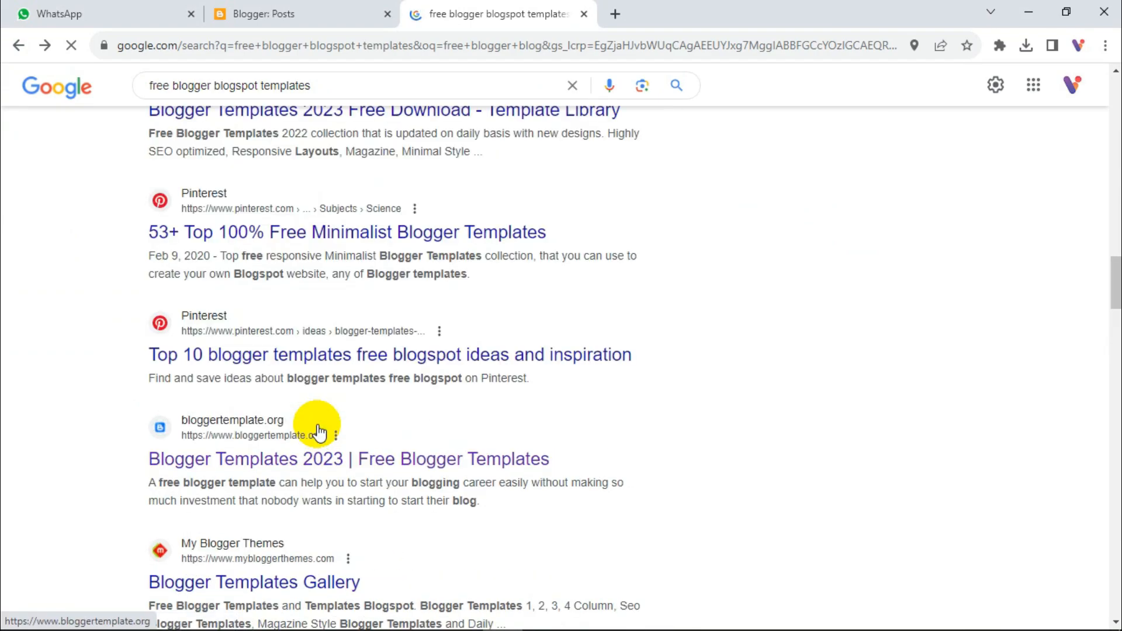
scroll(318, 429, down, 3)
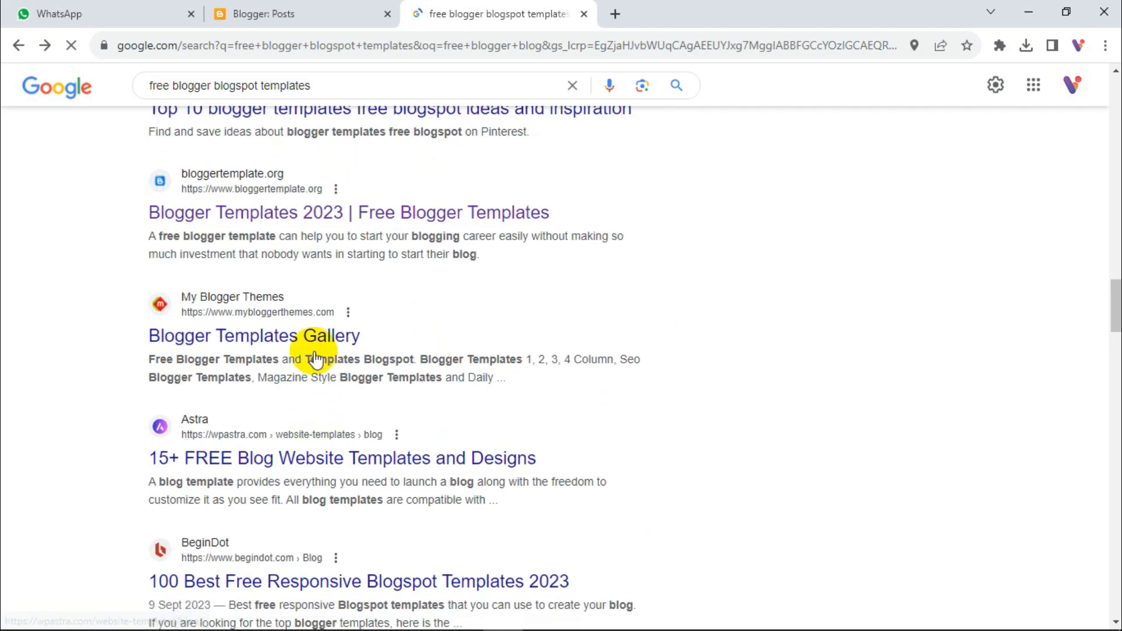
- Go to the bloggertheme9.com website
click(209, 44)
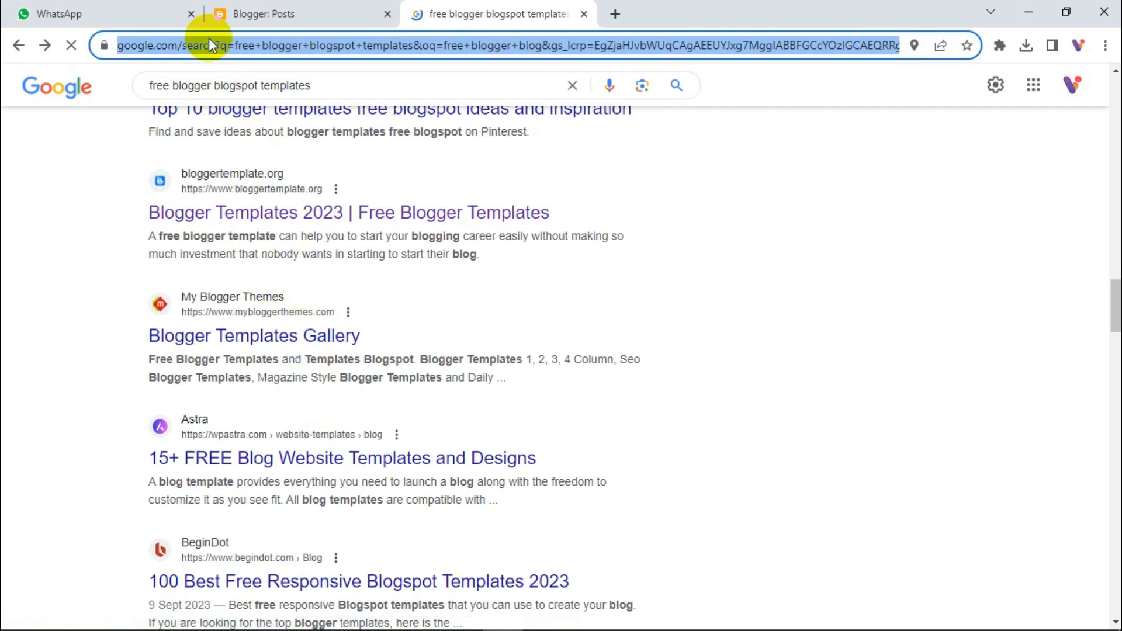
text(blogge)
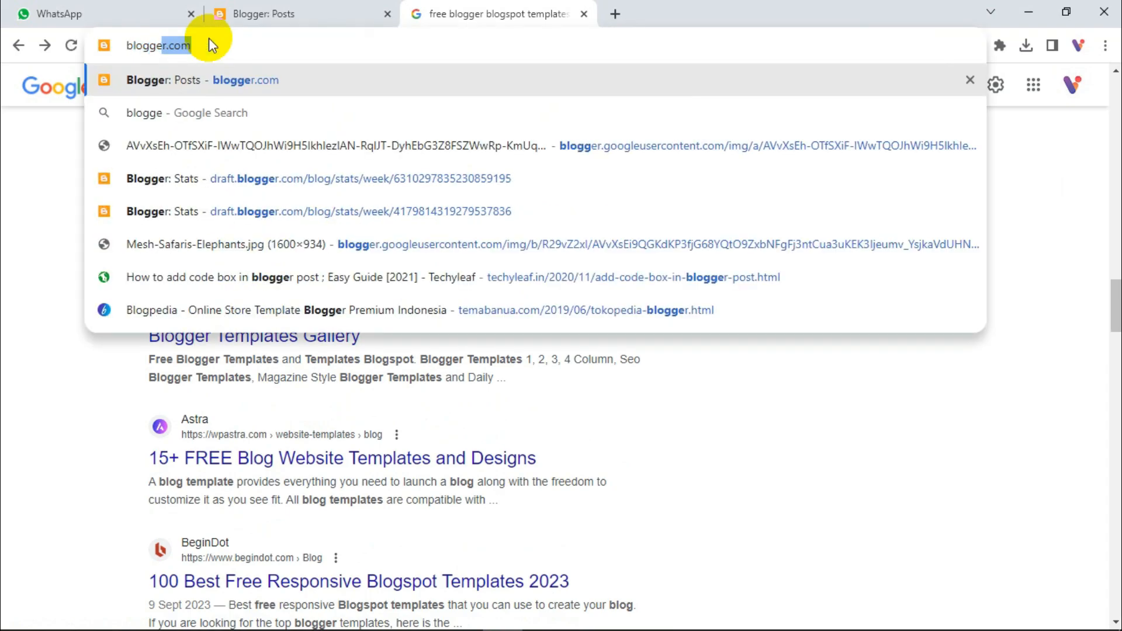
text(rtheme9)
key(Return)
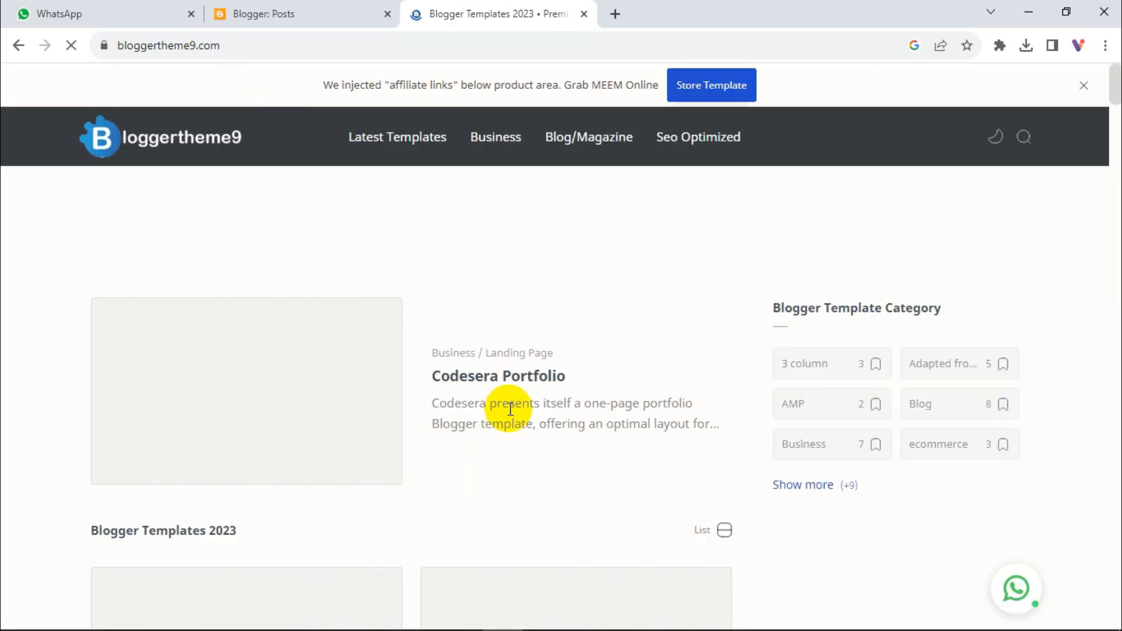
- Look through the Blogger Templates 2023 listing for a suitable design
scroll(510, 412, down, 5)
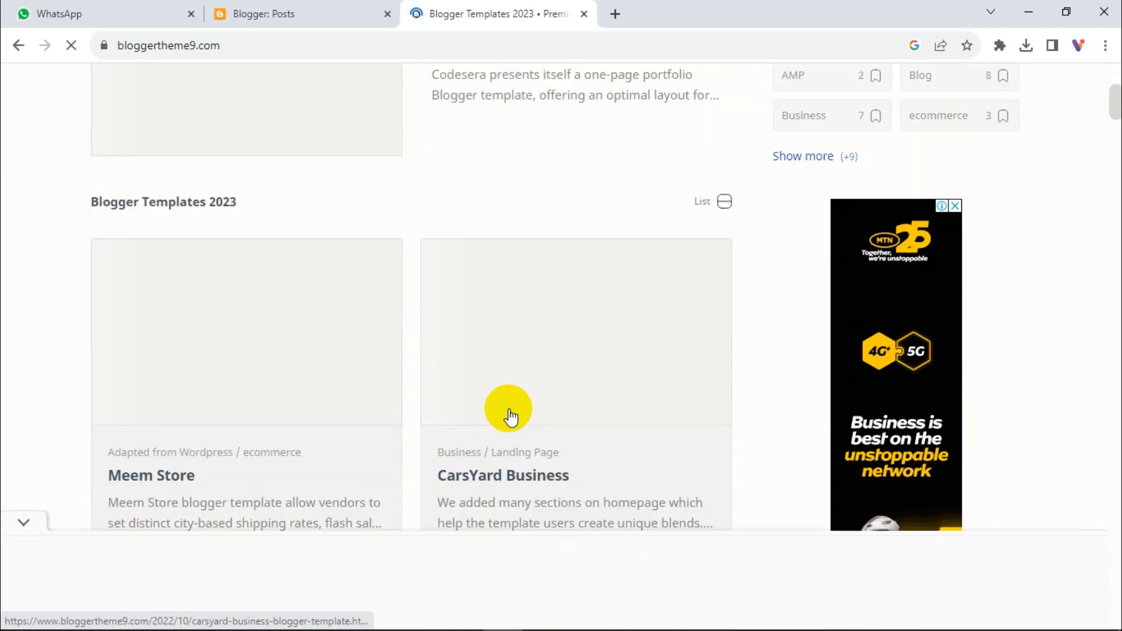
scroll(509, 414, down, 4)
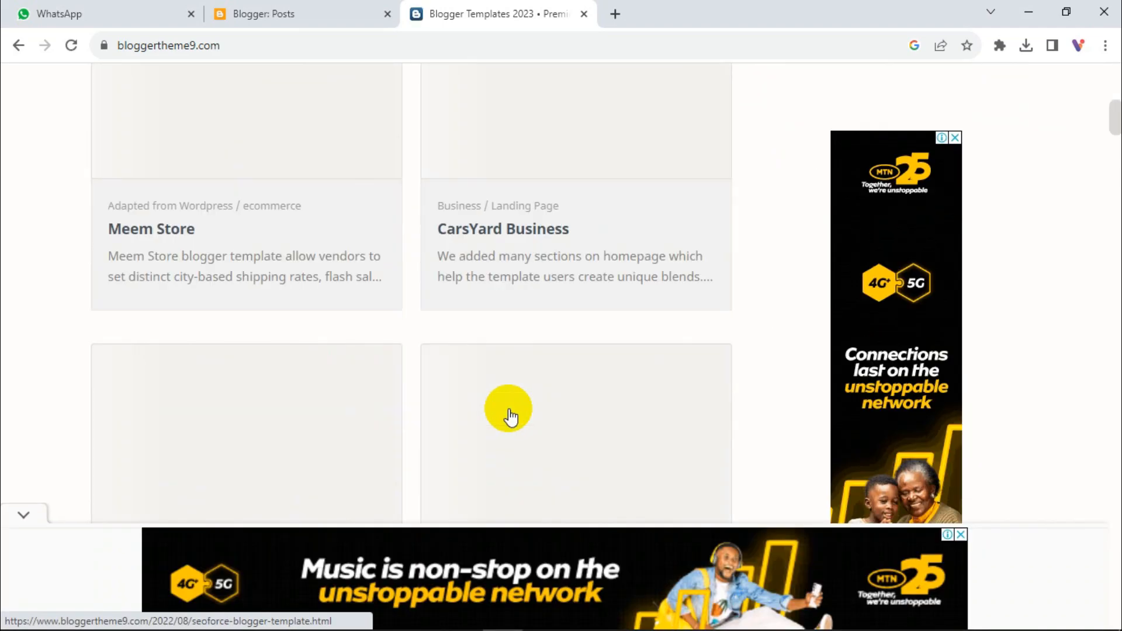
scroll(85, 300, down, 4)
scroll(86, 300, down, 1)
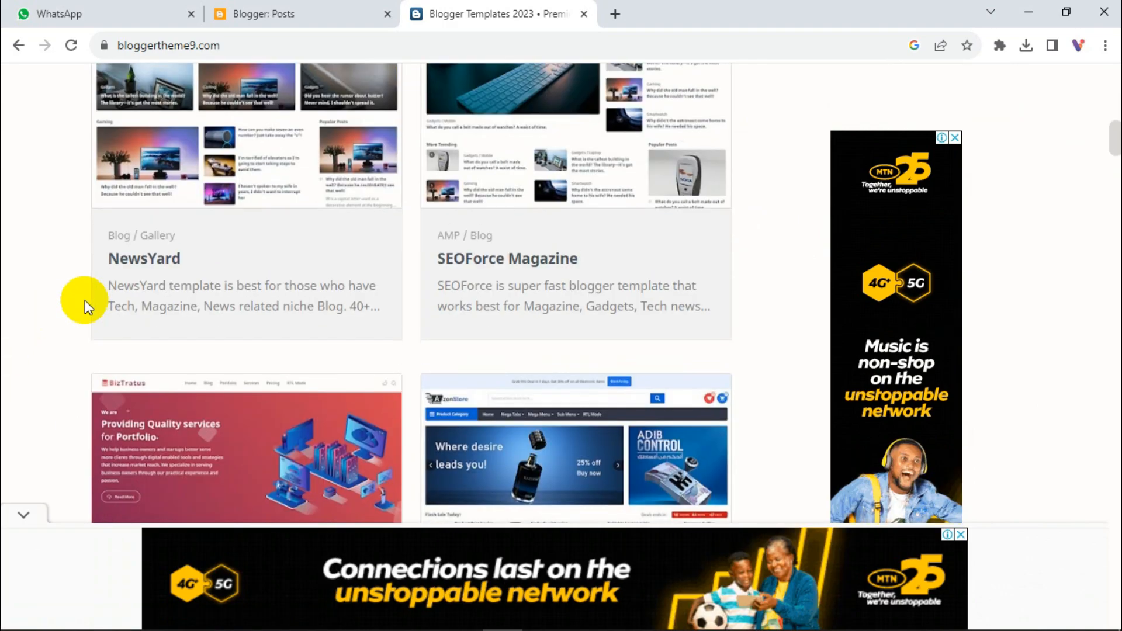
scroll(85, 300, up, 7)
scroll(85, 300, down, 8)
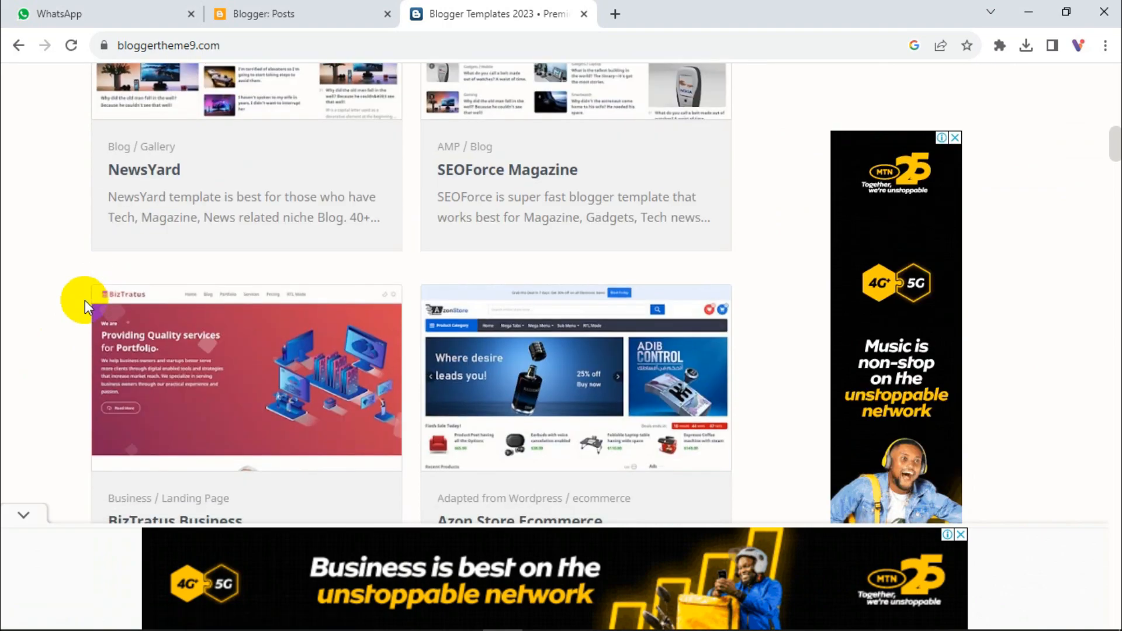
scroll(85, 299, down, 3)
scroll(86, 300, down, 2)
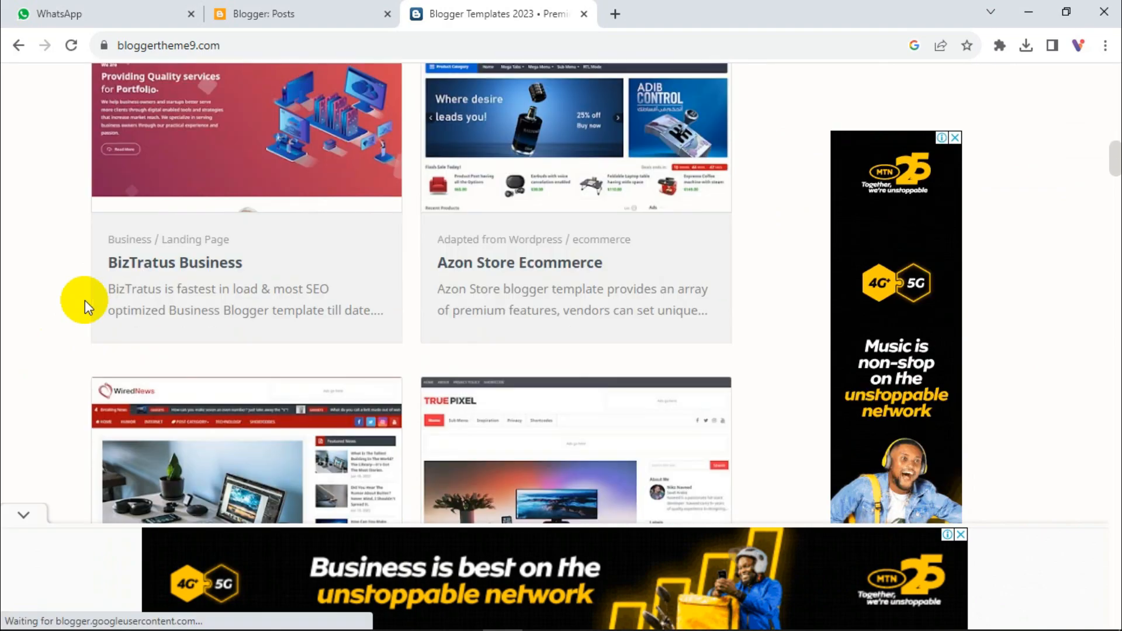
- Open the page of the BizTratus Business template from the listing
scroll(86, 300, up, 3)
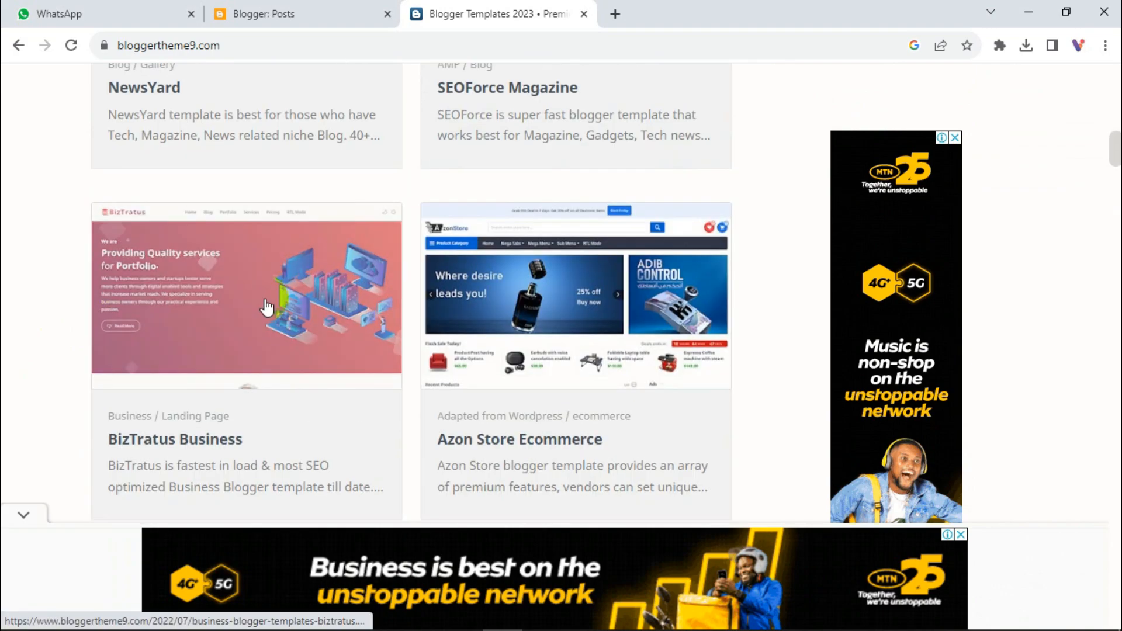
click(145, 316)
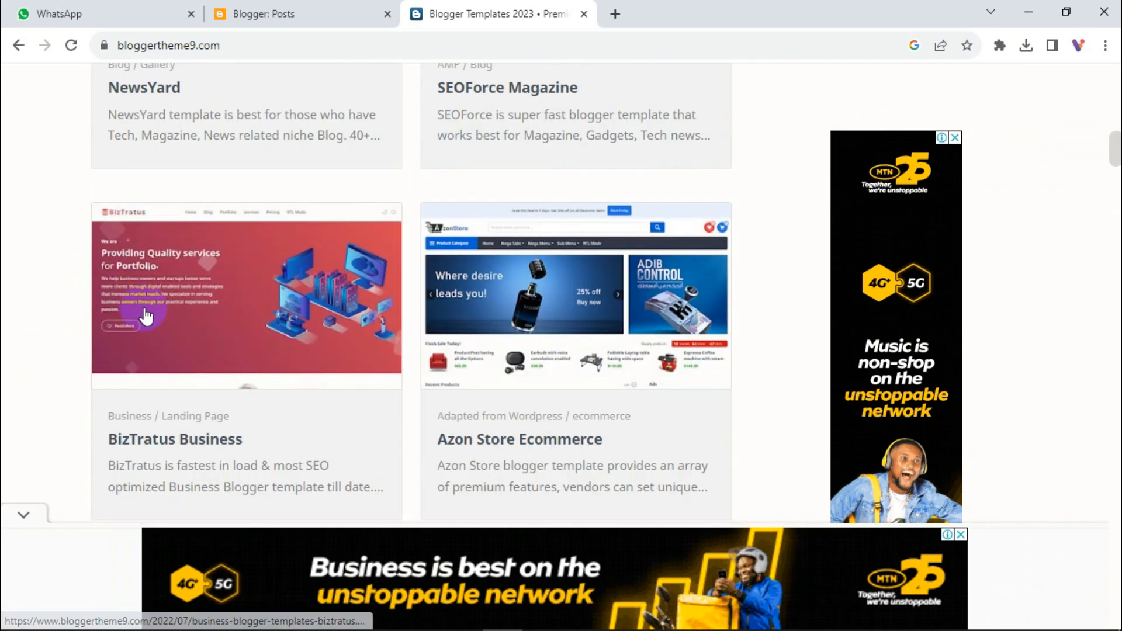
scroll(165, 306, down, 5)
scroll(220, 292, up, 4)
click(252, 256)
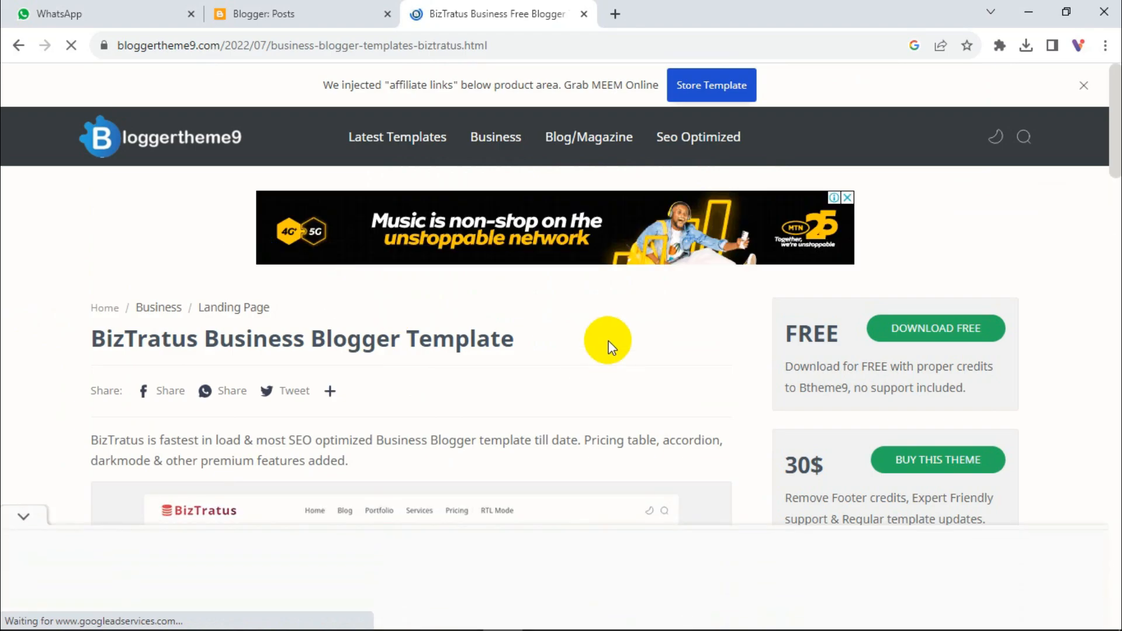
- Download the free version of the BizTratus template as BizTratus Template.zip from Google Drive
scroll(611, 347, down, 1)
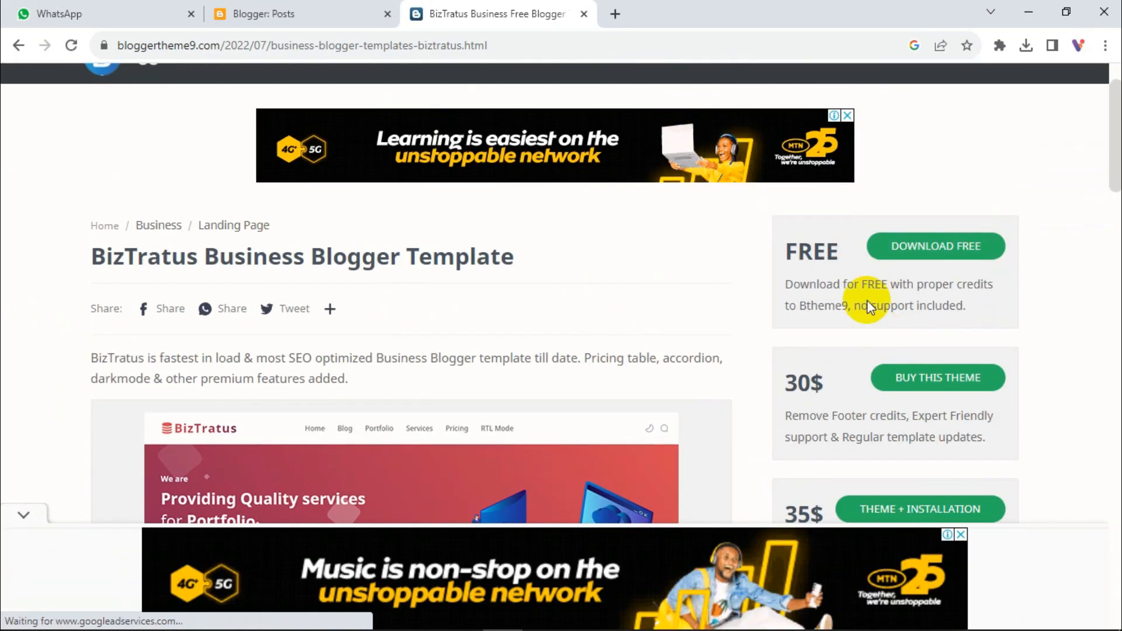
scroll(869, 307, down, 1)
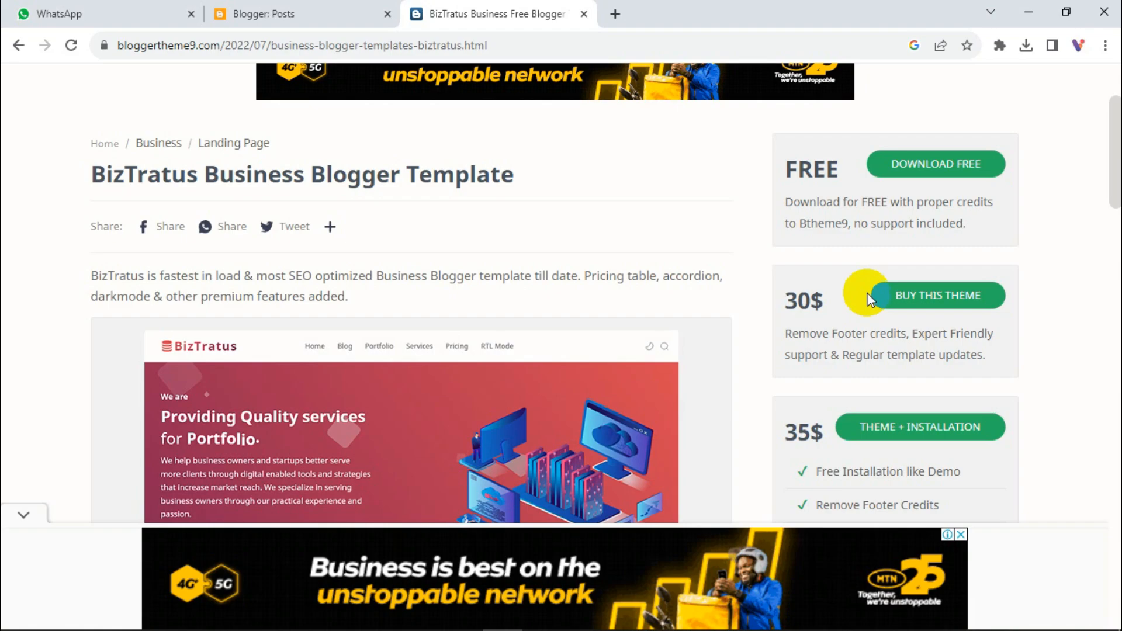
click(928, 163)
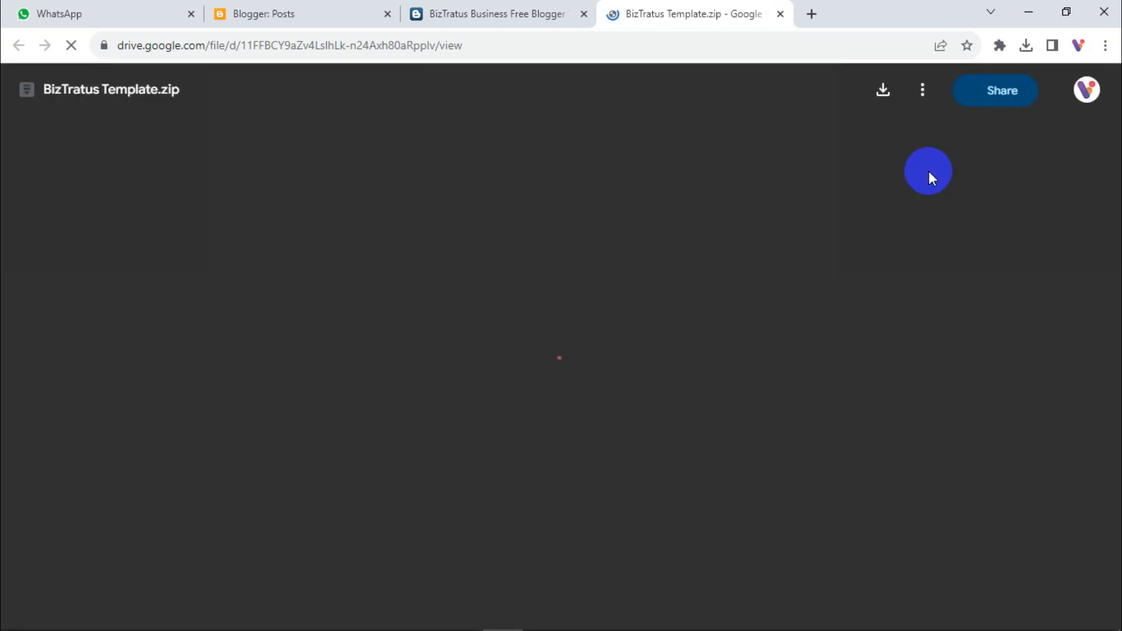
click(883, 90)
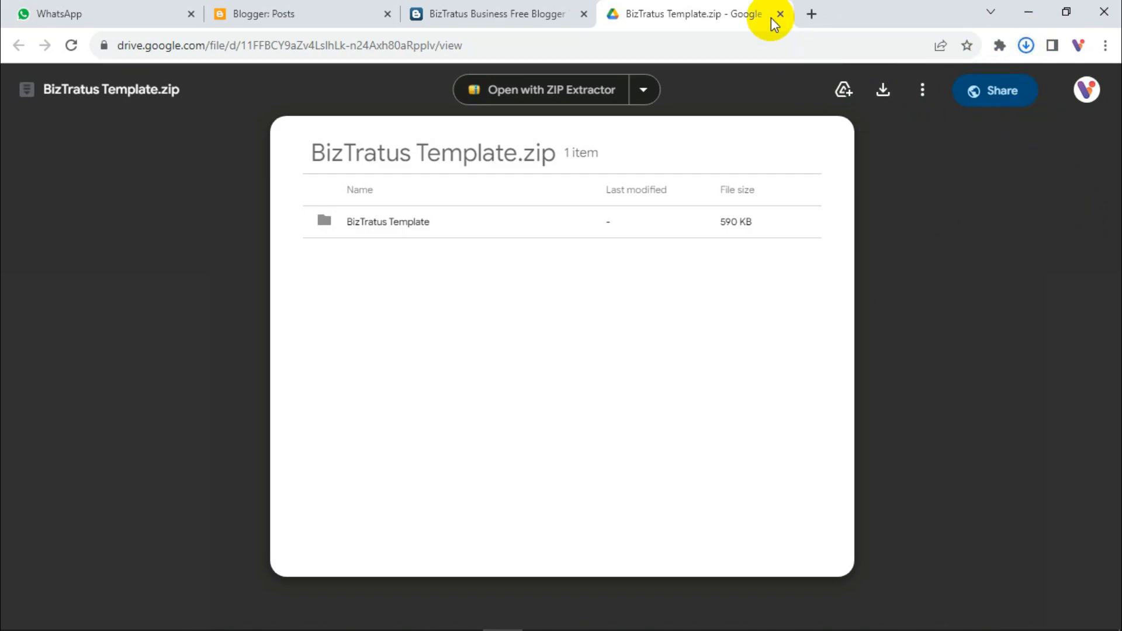
- Check the recent downloads for the BizTratus zip, and close the Google Drive tab, leaving the downloads list open
click(978, 135)
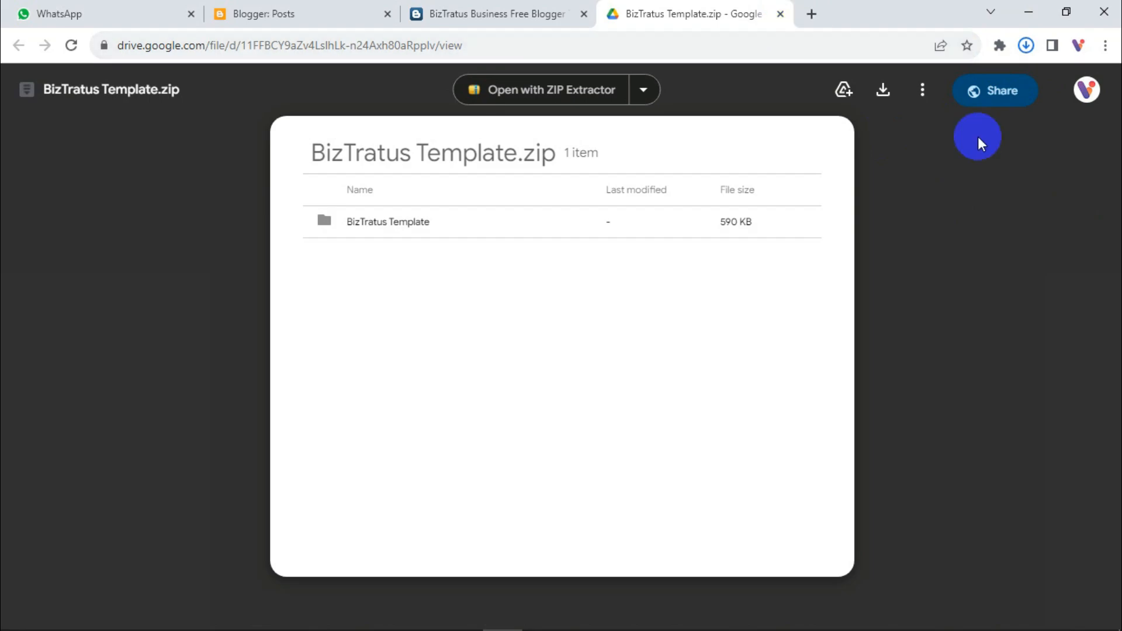
click(1025, 45)
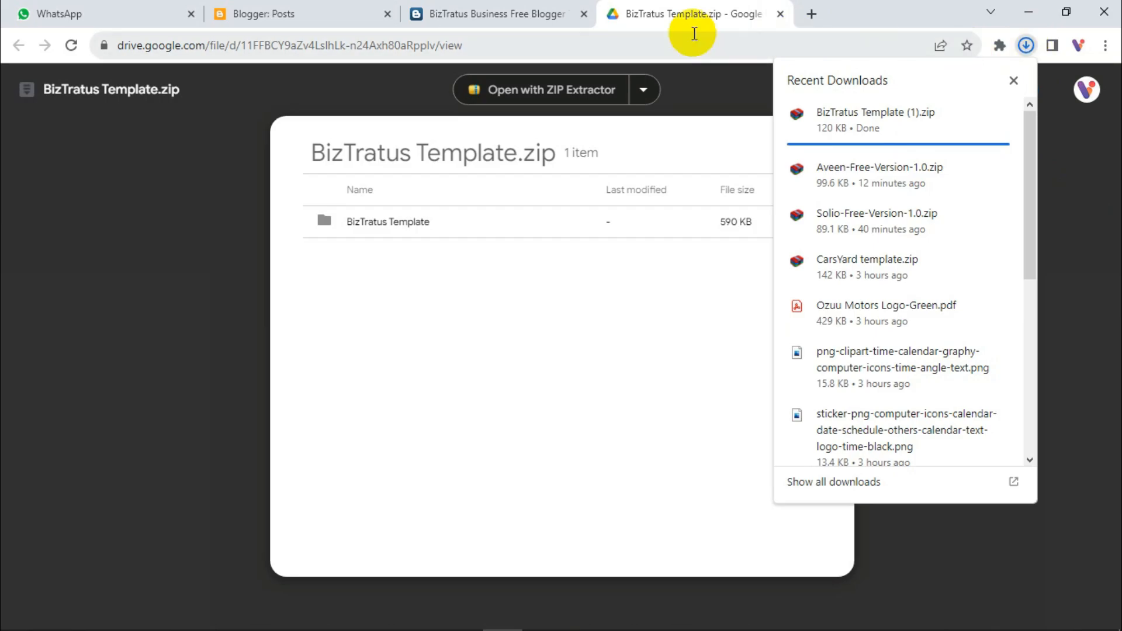
click(1083, 177)
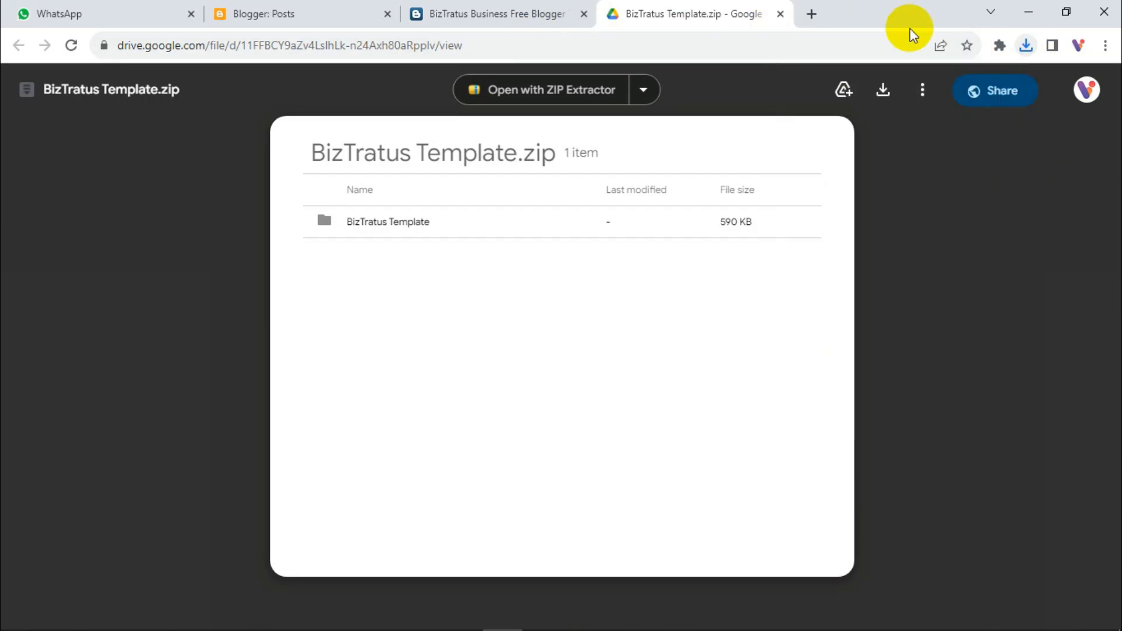
click(780, 14)
click(1026, 45)
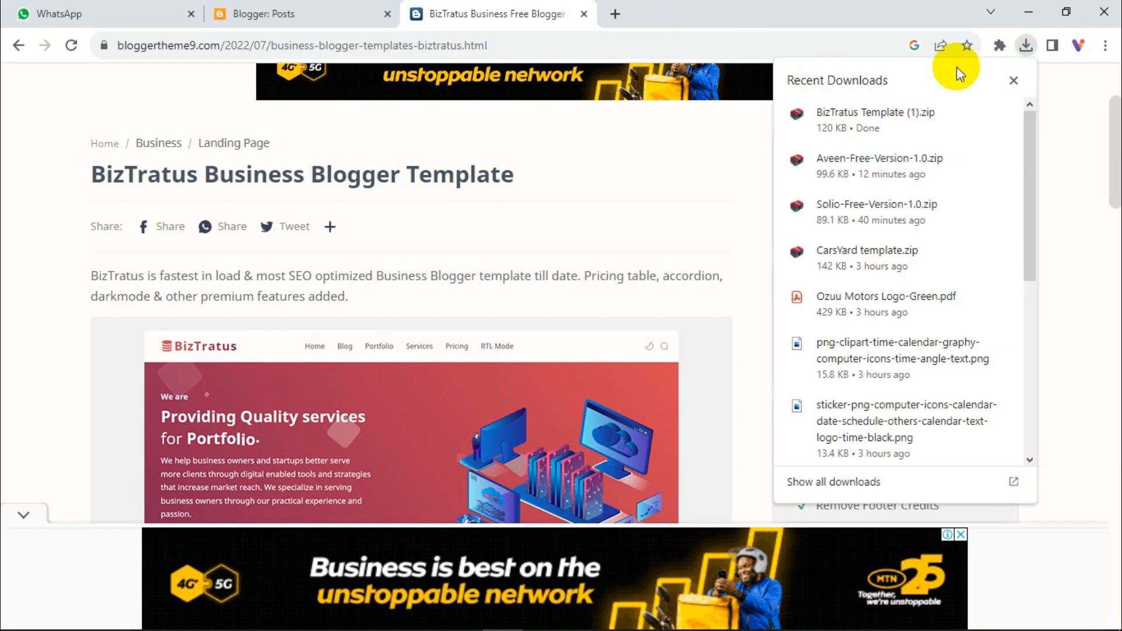
- Show the downloaded BizTratus zip in its folder, return to Blogger's posts in the browser, and close the template's web page
click(973, 115)
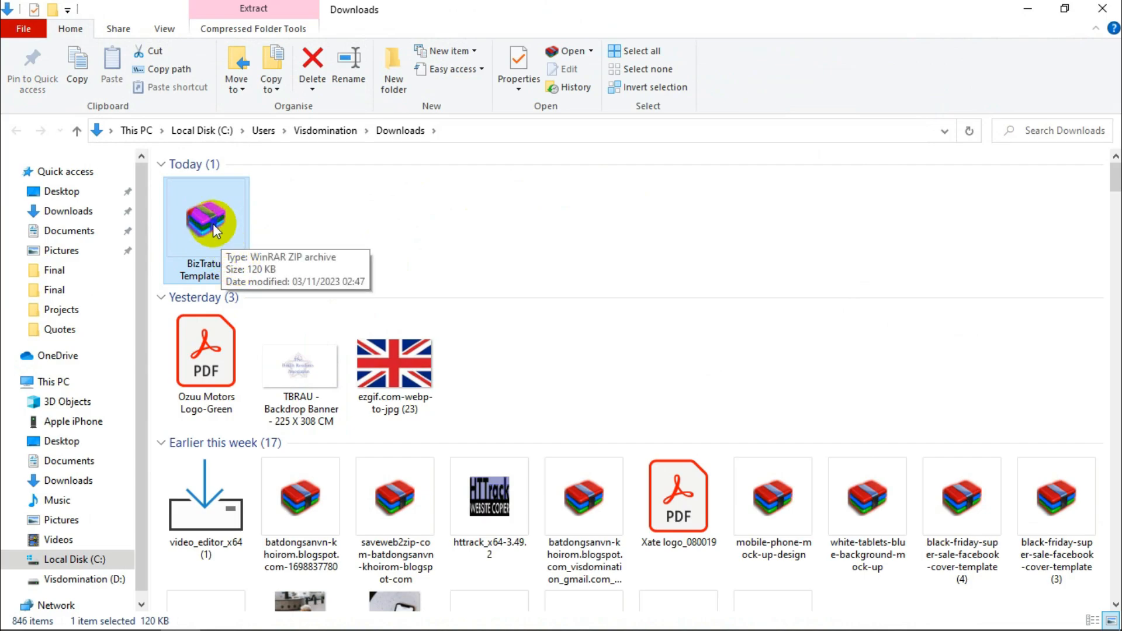
click(504, 619)
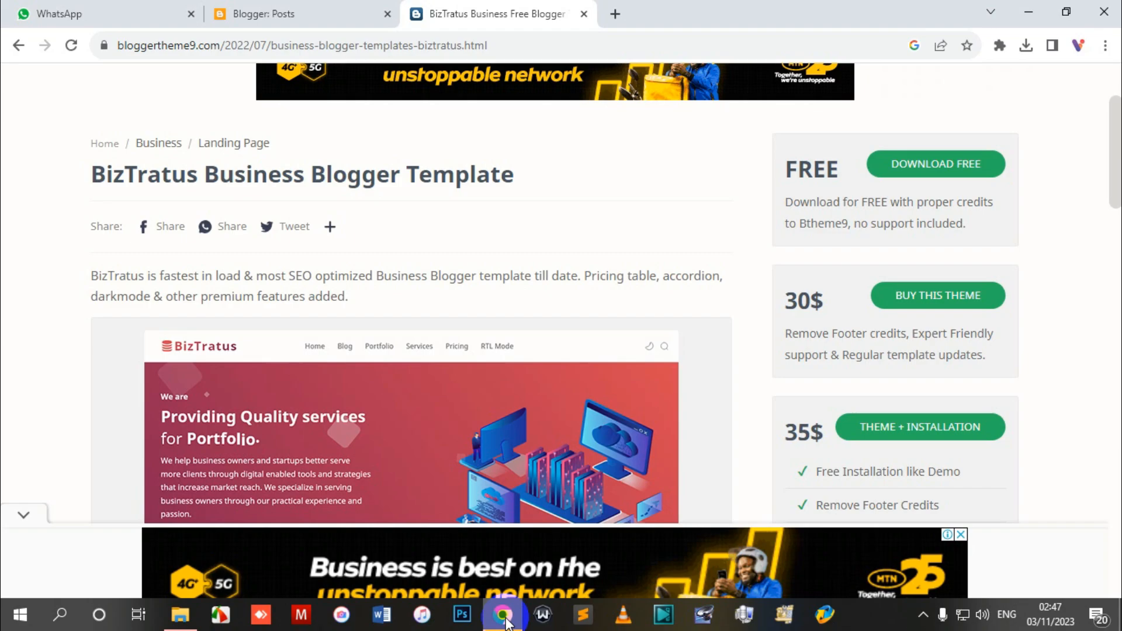
click(293, 13)
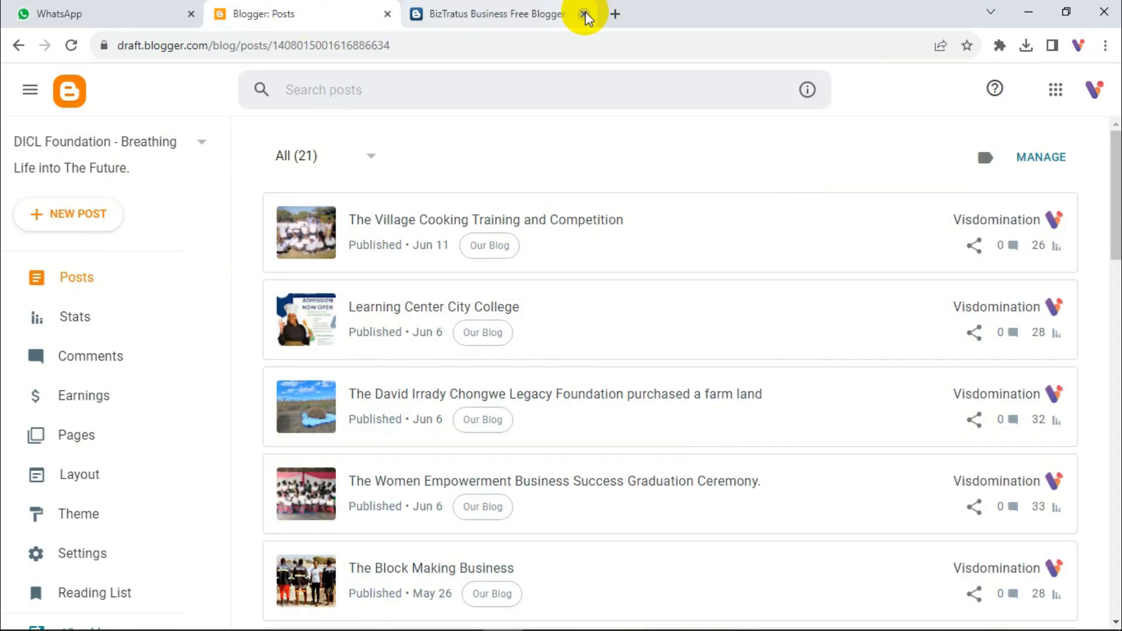
click(584, 14)
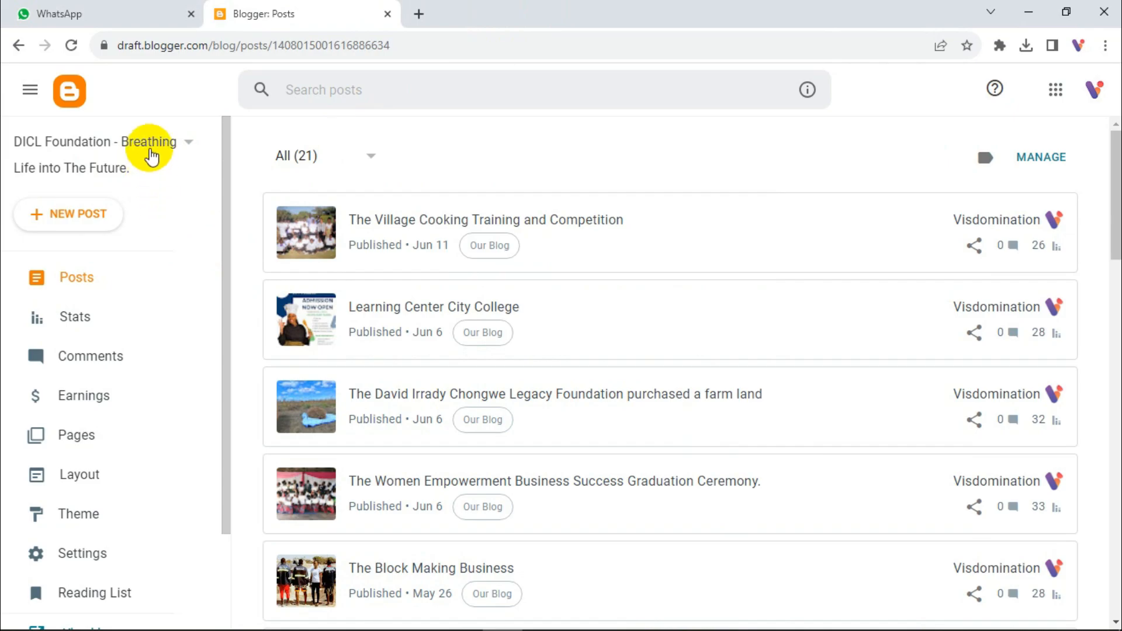
- Start creating a new blog from the blog list and give it the title "Blogger Install Test"
click(151, 157)
drag(190, 220, 189, 426)
click(68, 420)
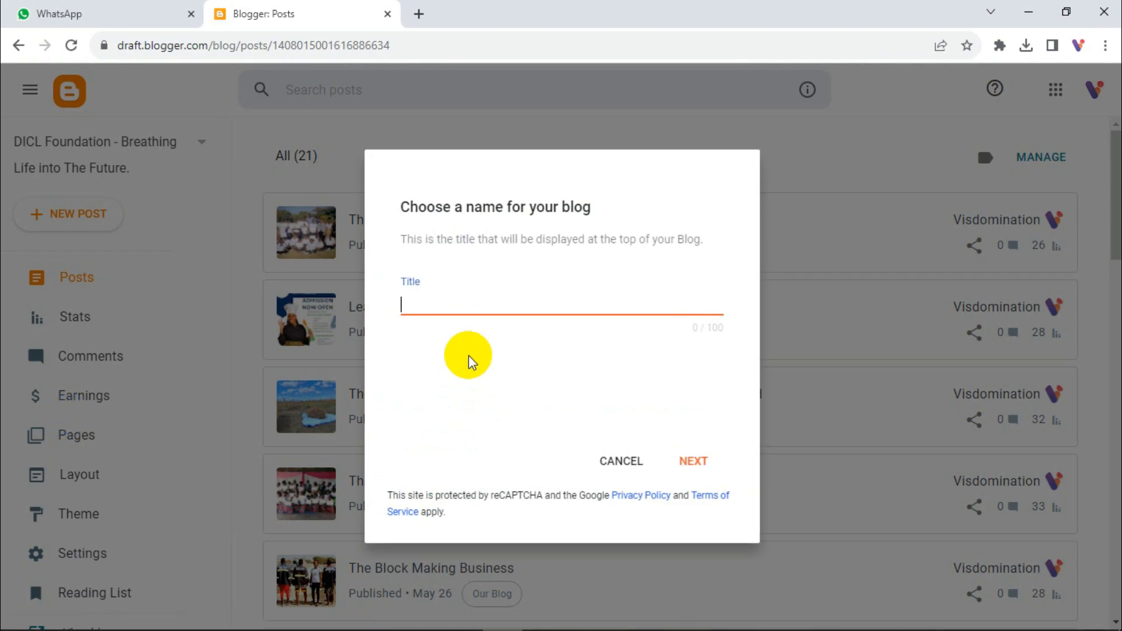
text(Blogger Test)
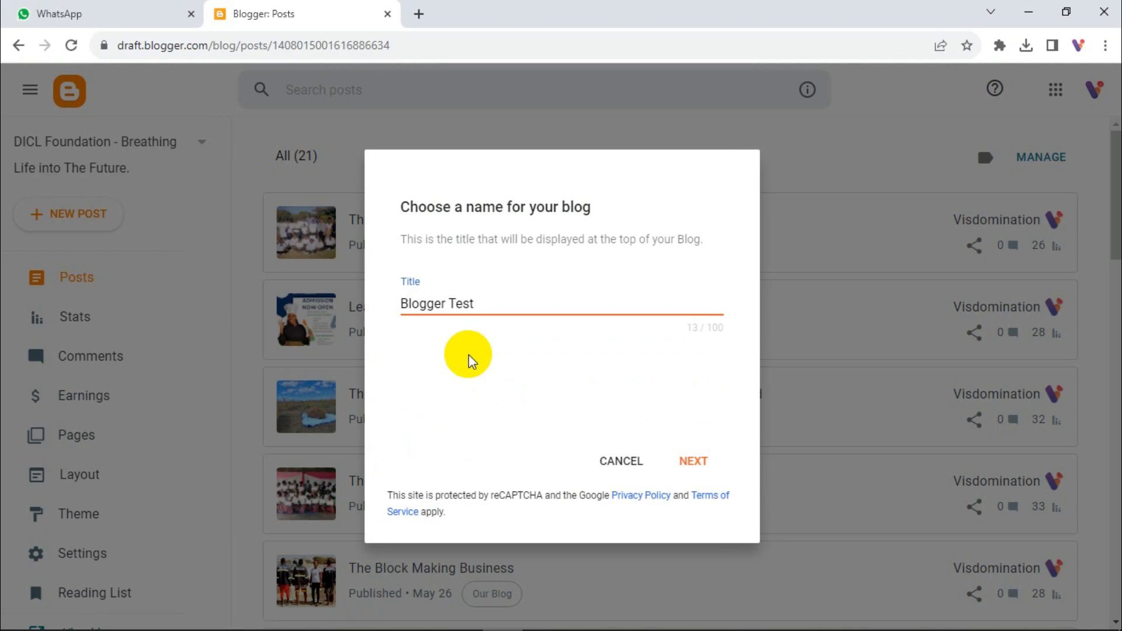
key(Left)
key(Left)
text(Install)
click(693, 461)
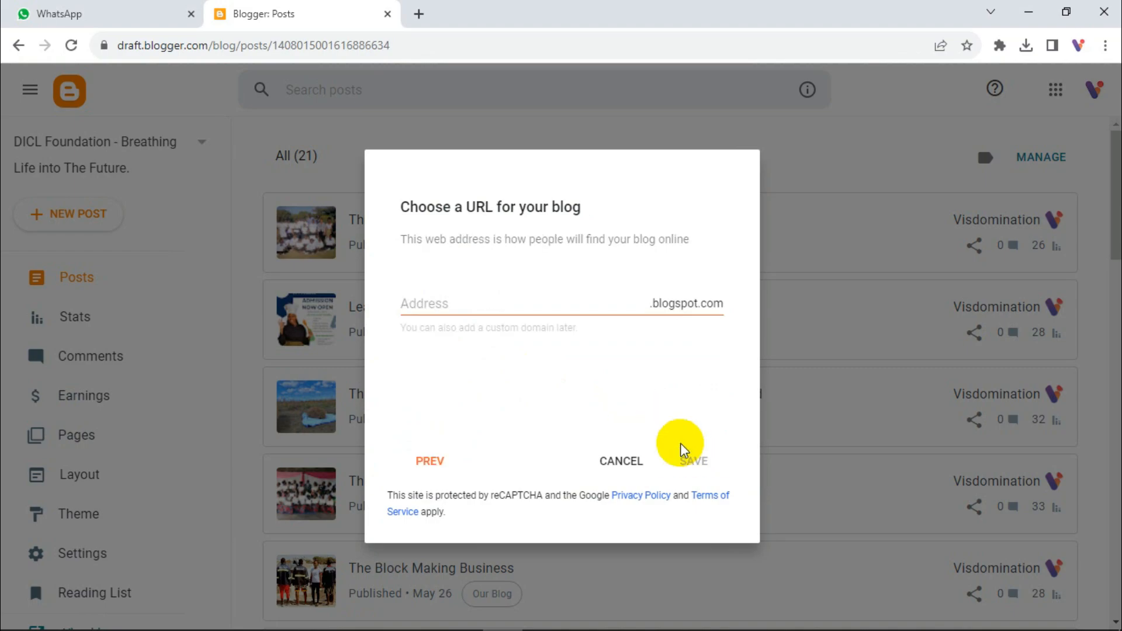
- Set the new blog's address to bloggerinstalltest.blogspot.com and save the blog
click(452, 306)
text(blo)
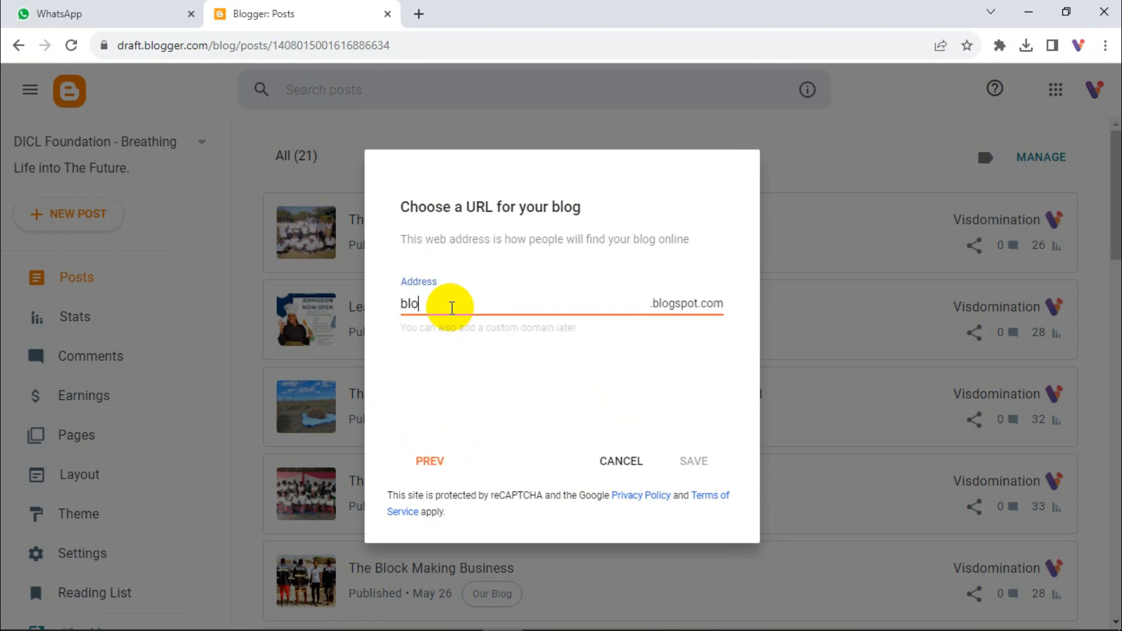
text(ggerin)
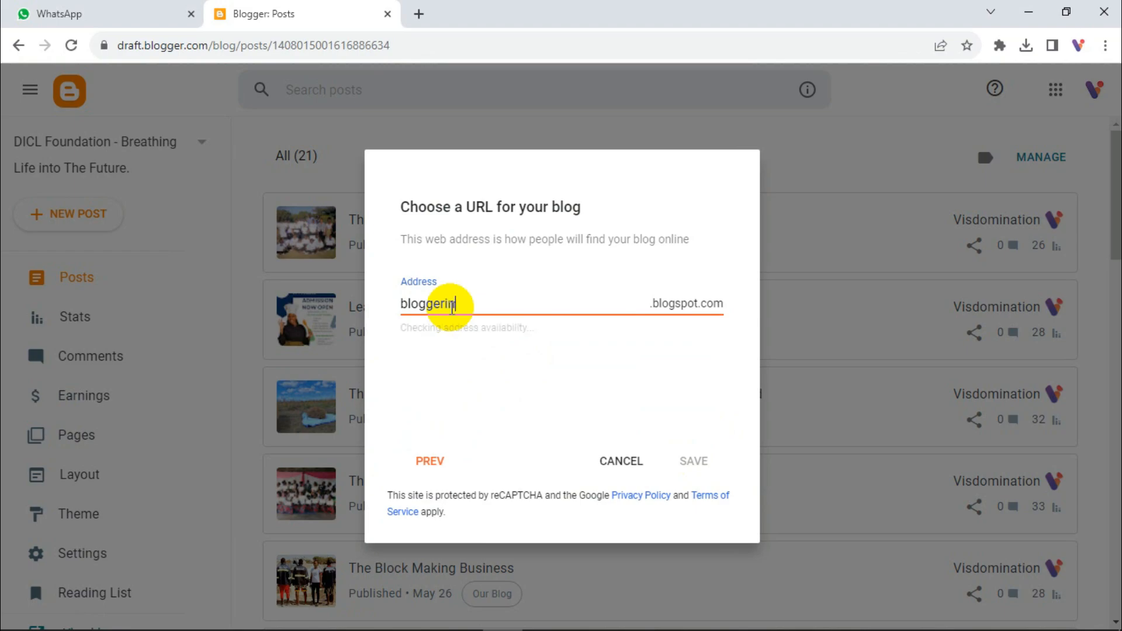
text(stall)
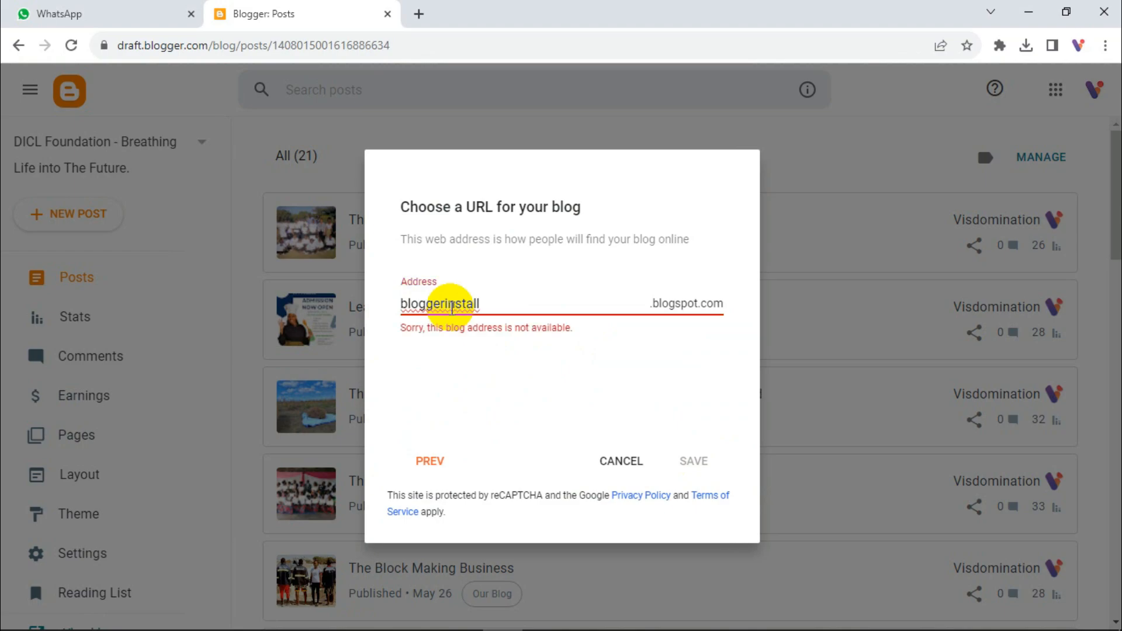
text(test)
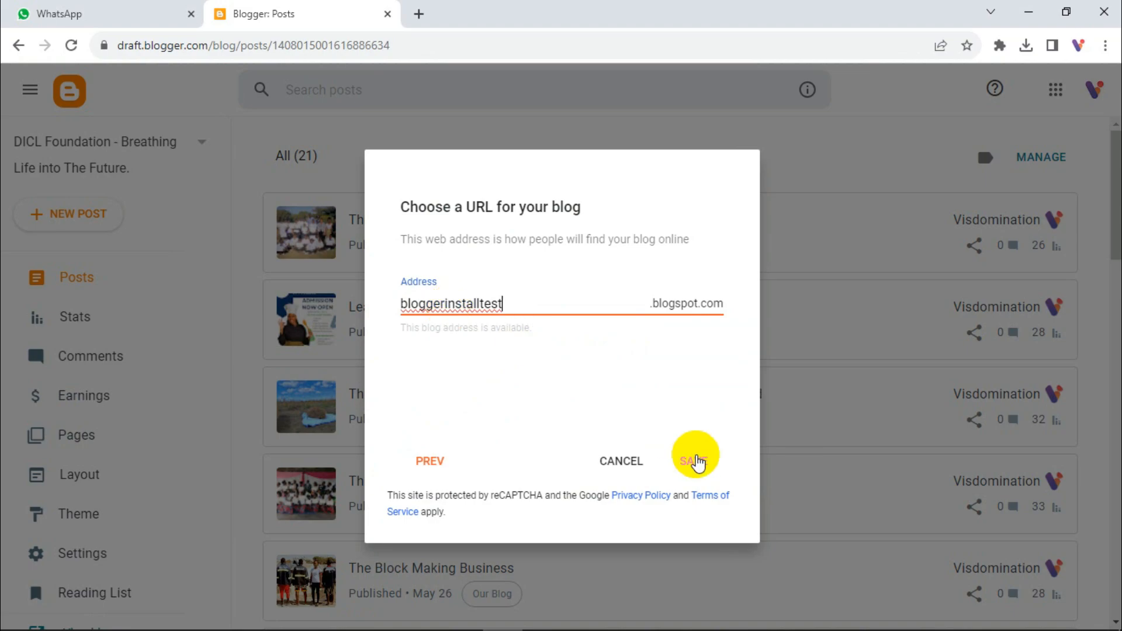
click(689, 466)
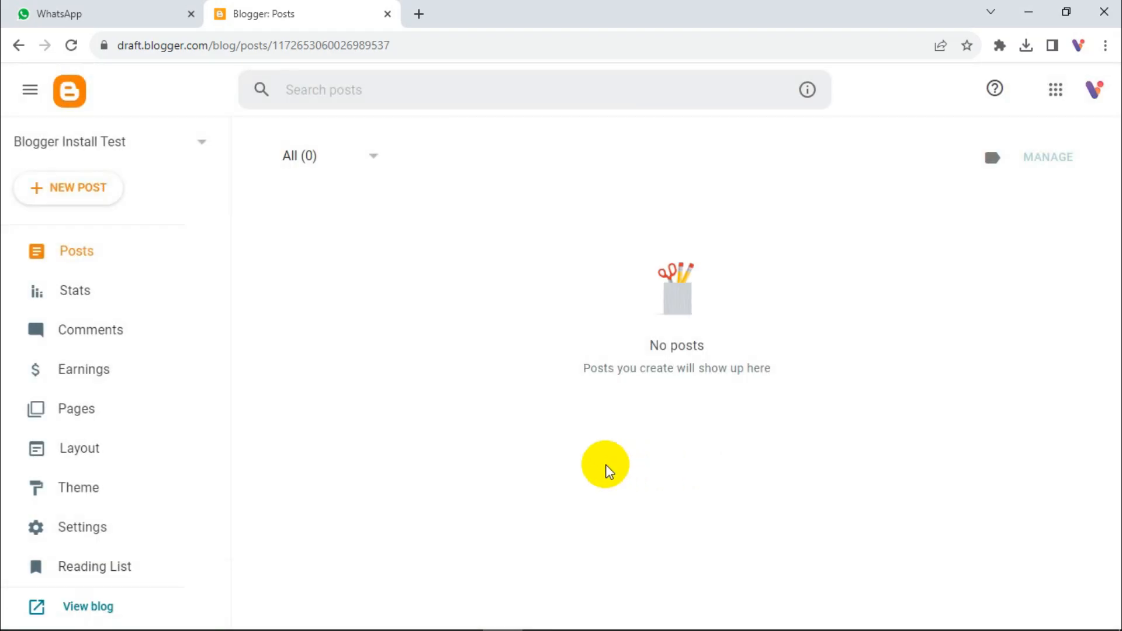
- View the new blog's live site in its own tab and return to the Blogger dashboard
scroll(145, 545, down, 1)
scroll(144, 545, down, 1)
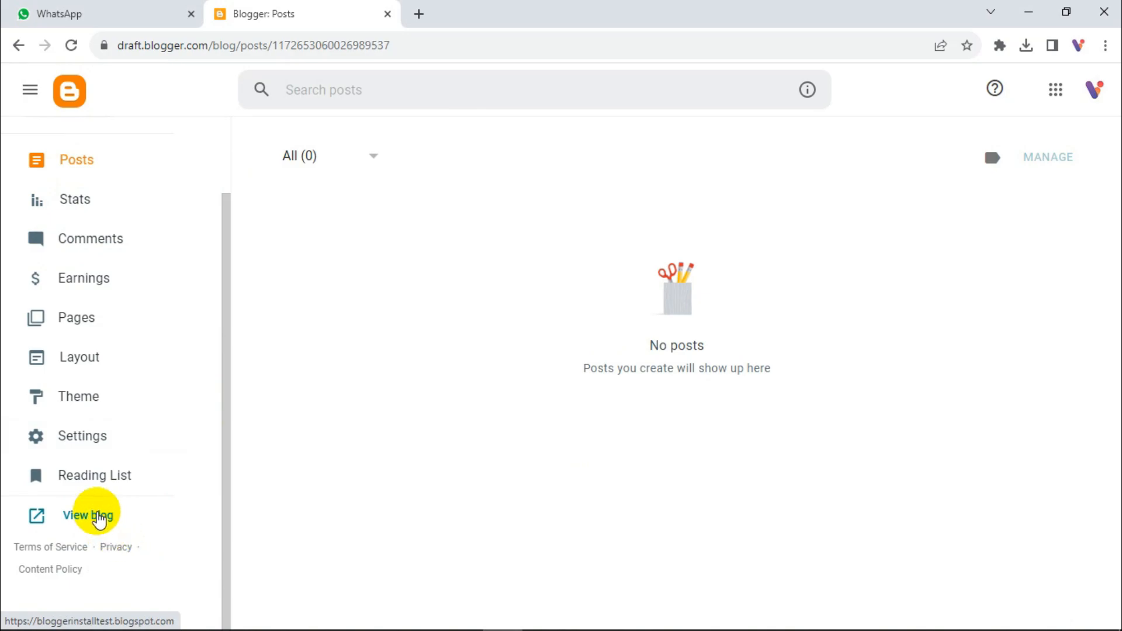
click(98, 517)
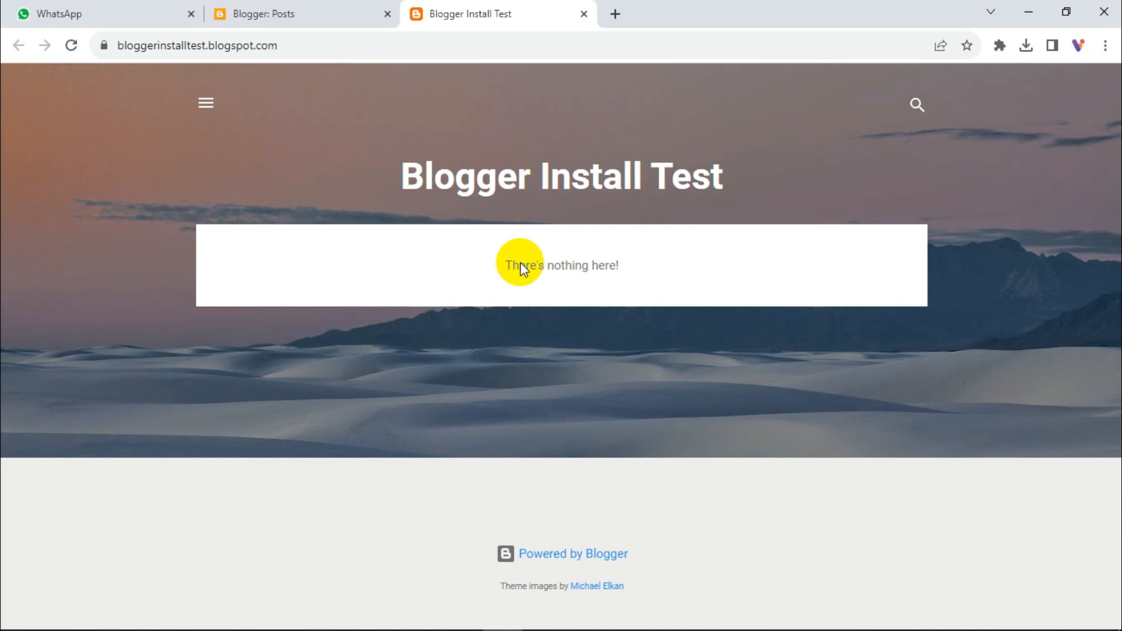
click(280, 11)
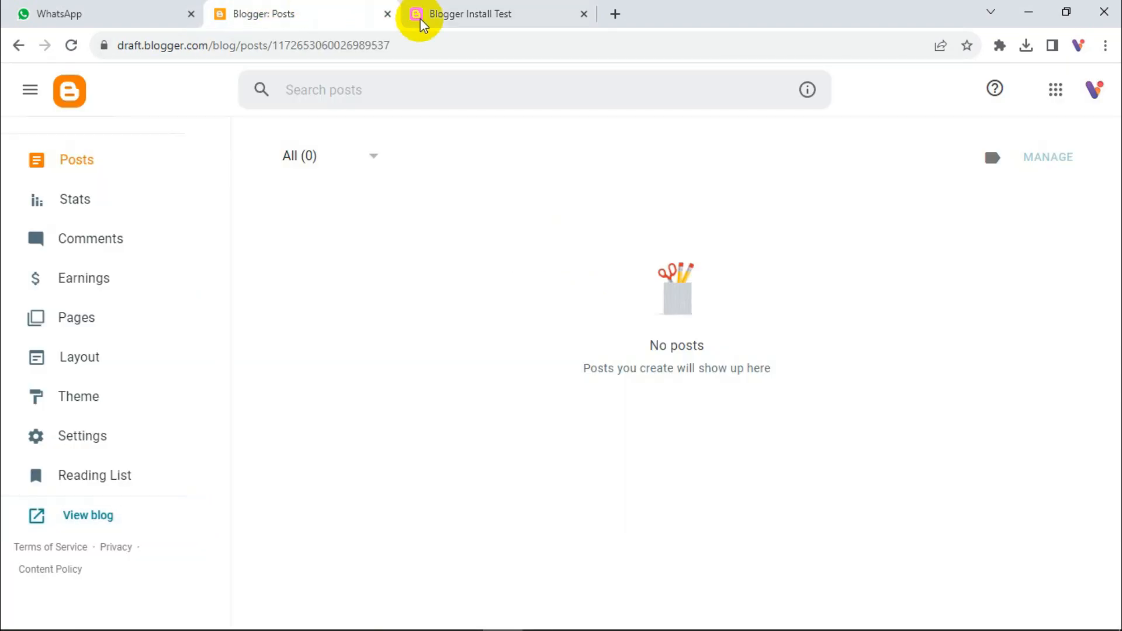
click(466, 14)
click(292, 17)
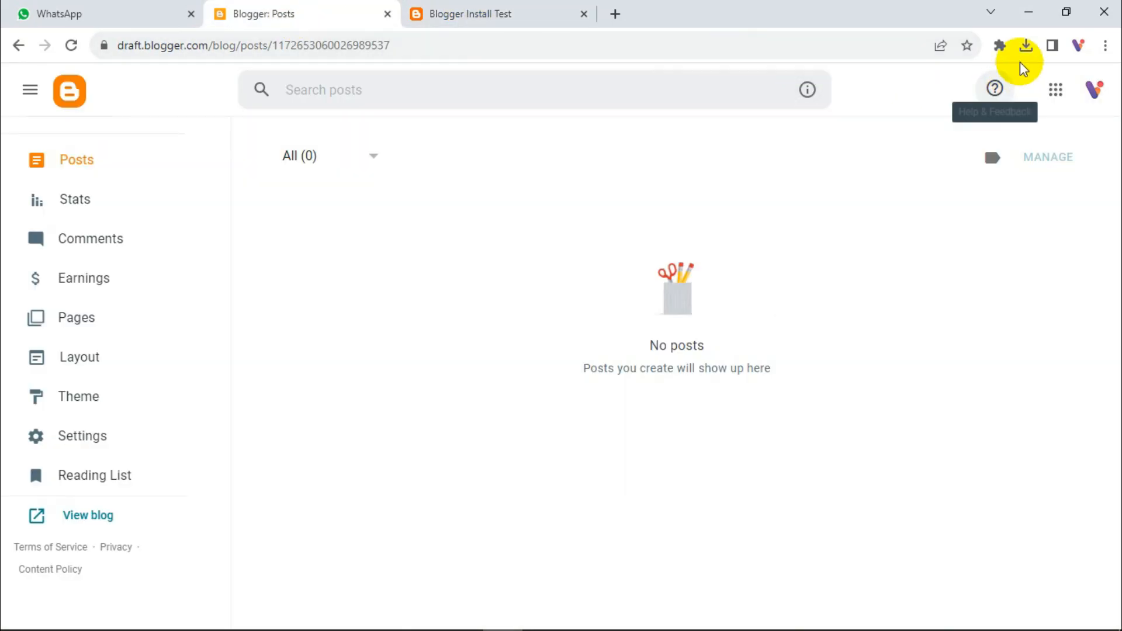
- Switch to the Downloads folder, open BizTratus Template (1).zip in WinRAR, and enter its BizTratus Template folder
click(1032, 14)
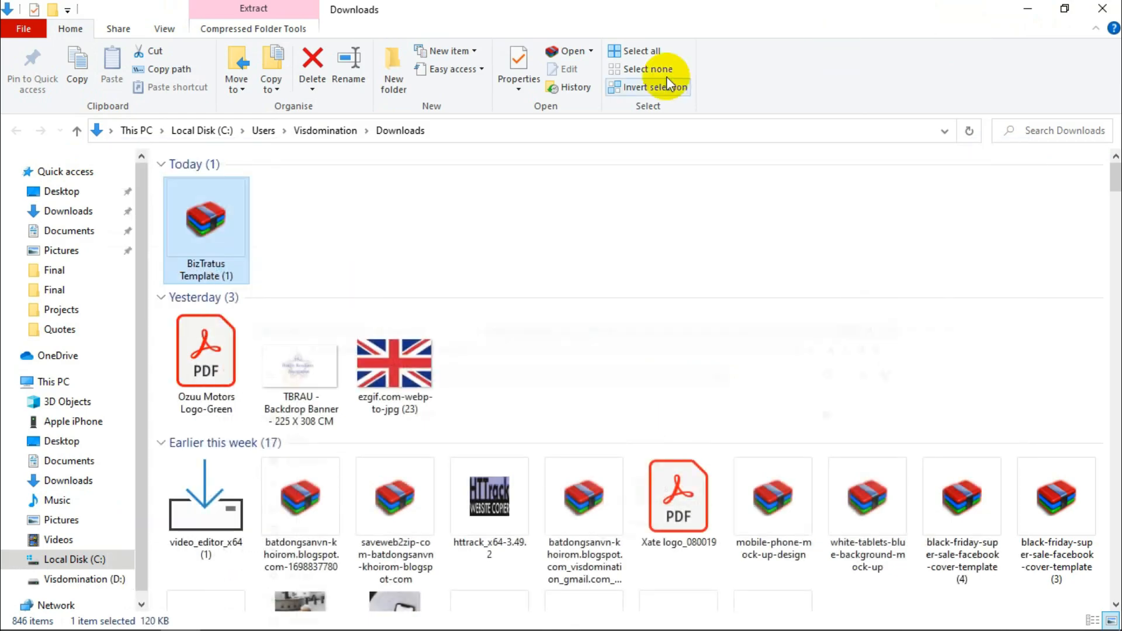
click(69, 214)
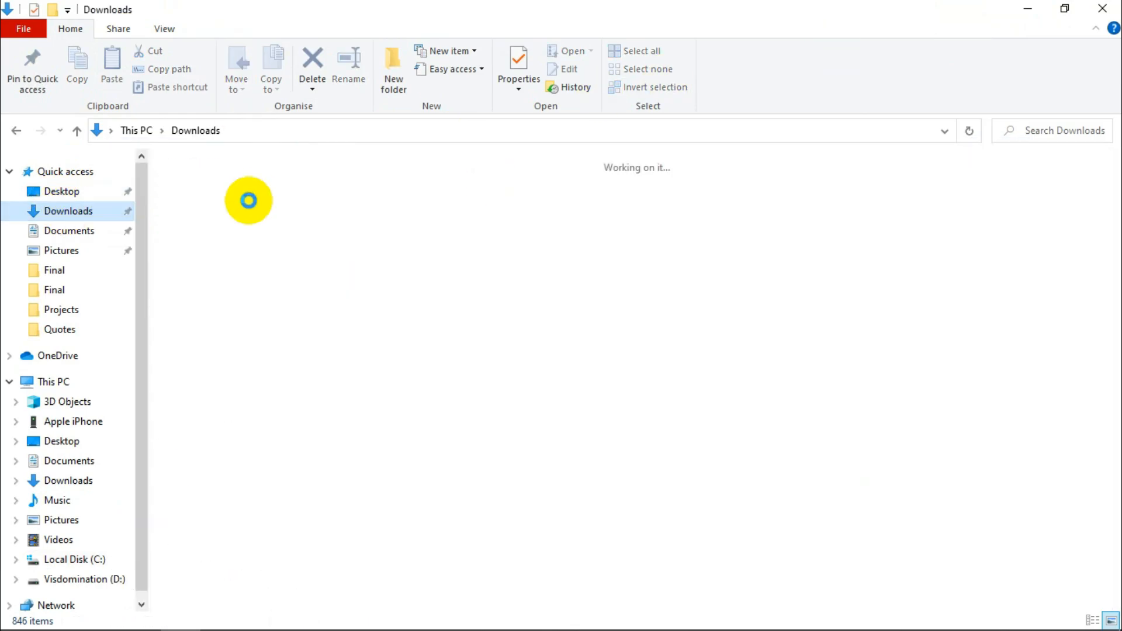
double_click(199, 232)
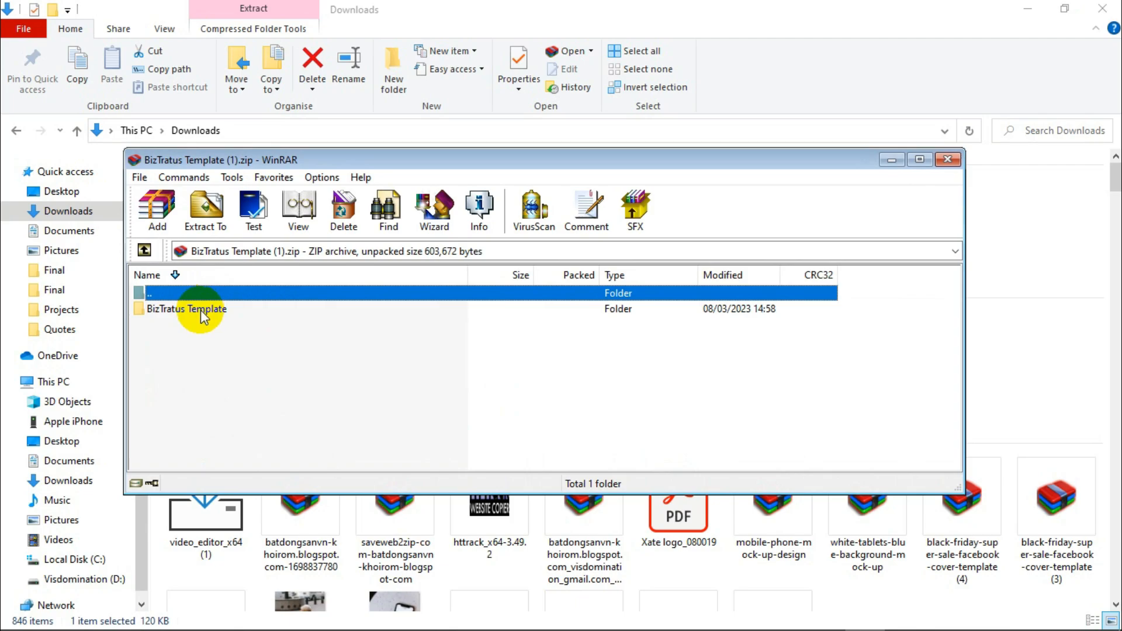
double_click(201, 310)
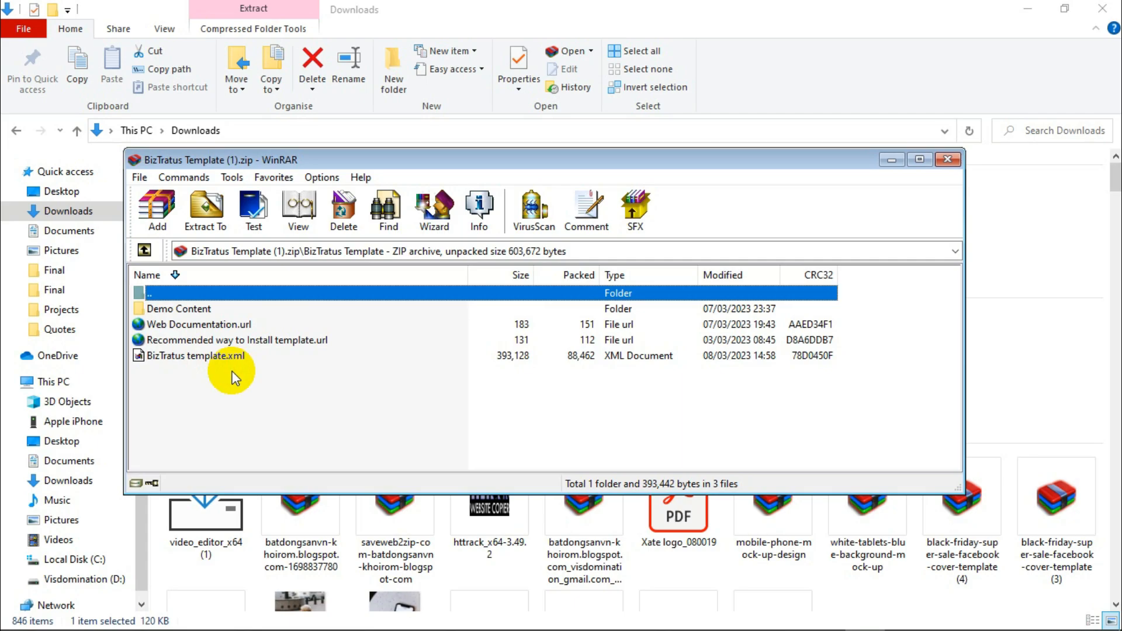
- View the contents of BizTratus template.xml from the archive and copy its entire code
click(198, 358)
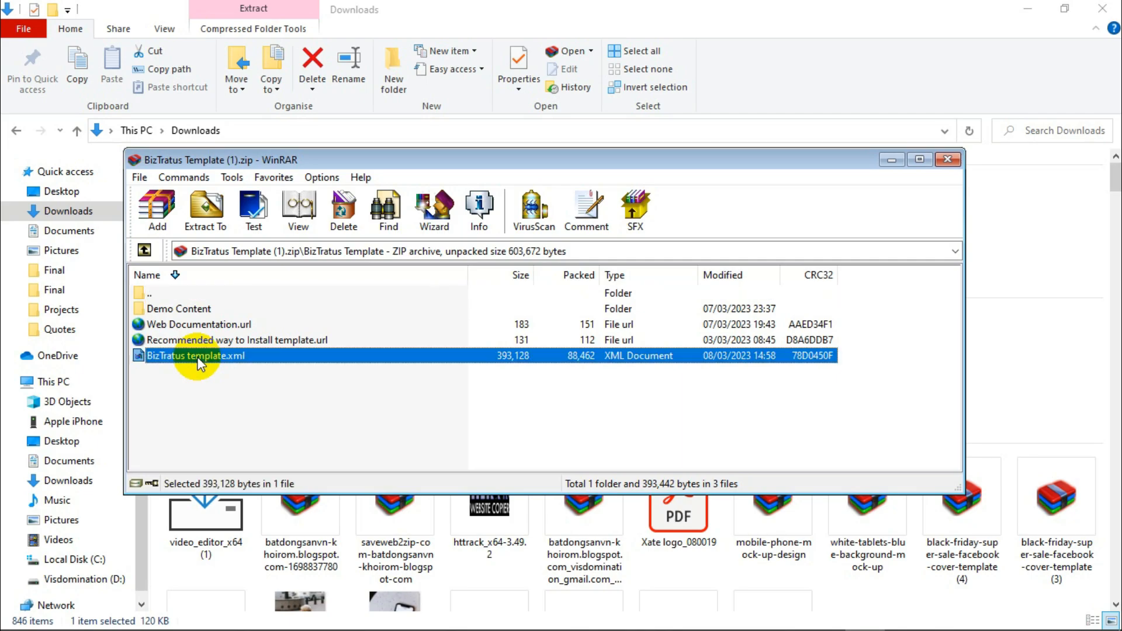
right_click(199, 359)
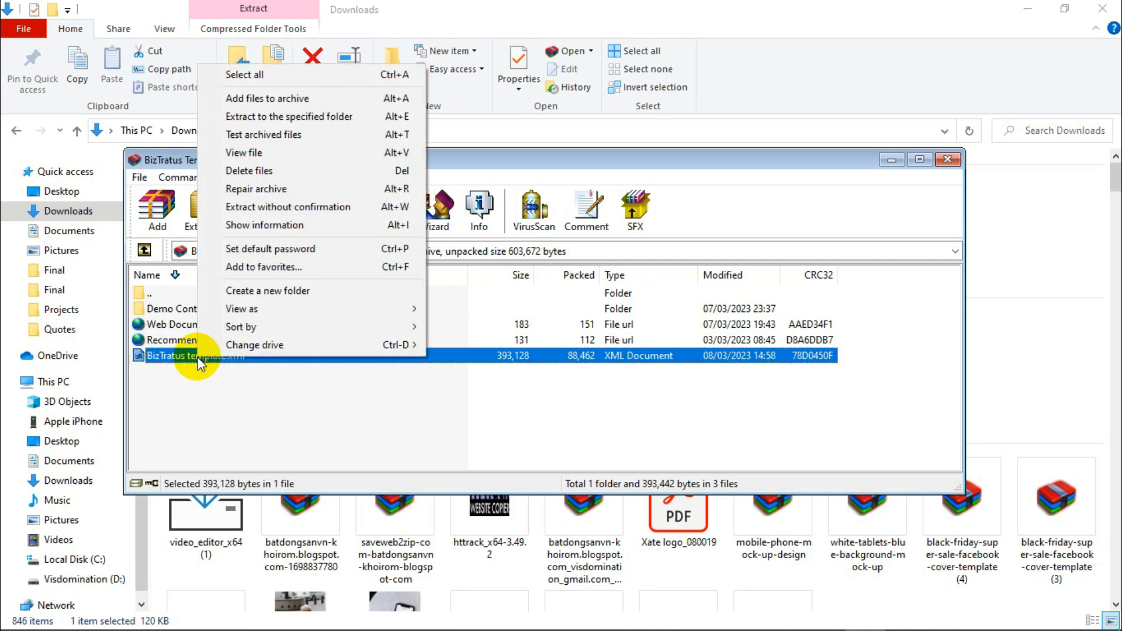
click(256, 157)
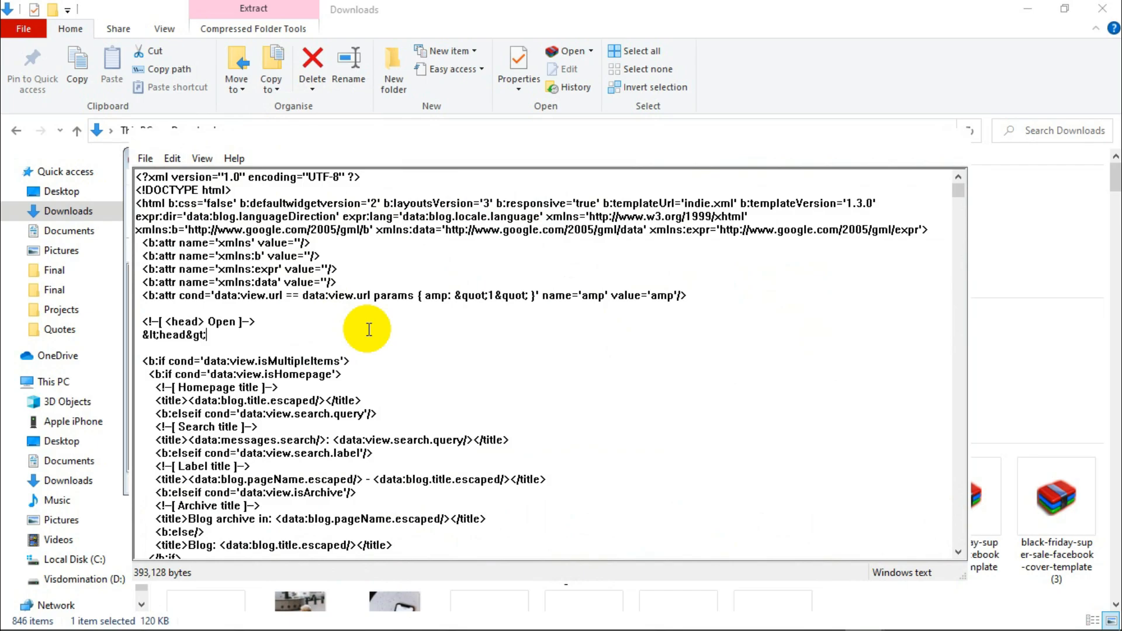
key(ctrl+a)
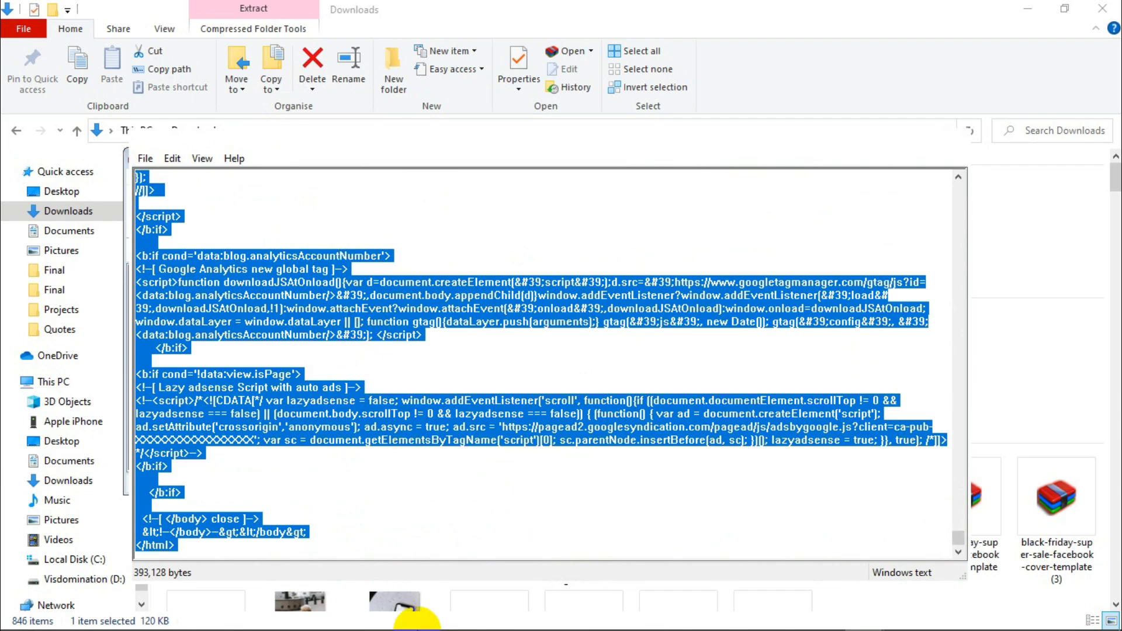
- Switch back to Blogger in the browser and open the HTML editor for the Blogger Install Test blog's theme
click(516, 613)
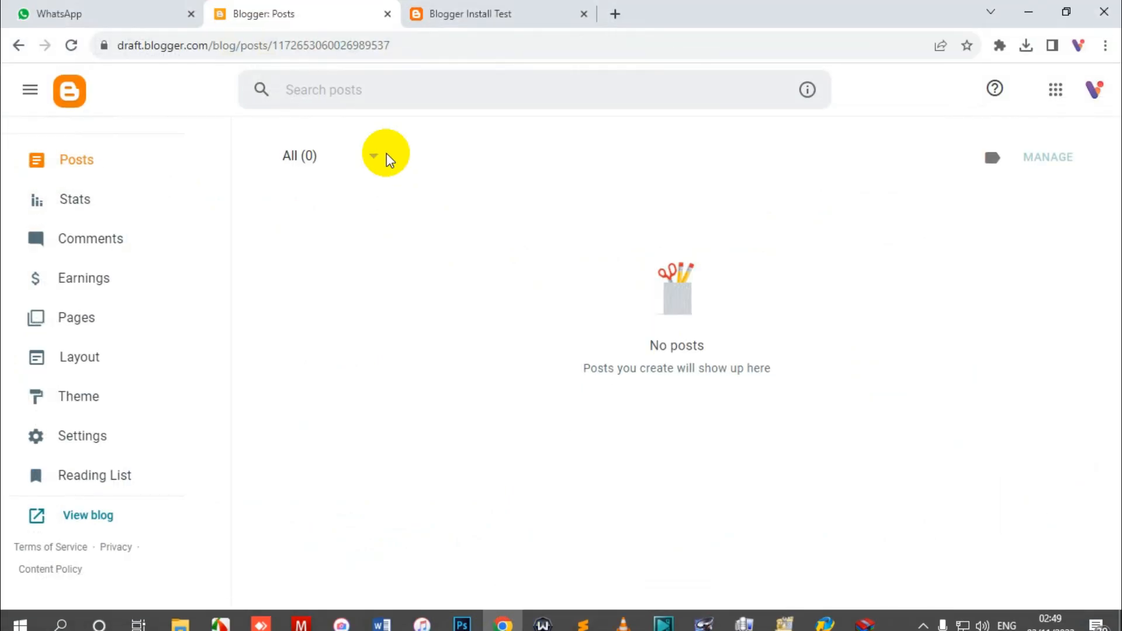
scroll(110, 491, up, 2)
scroll(113, 488, down, 2)
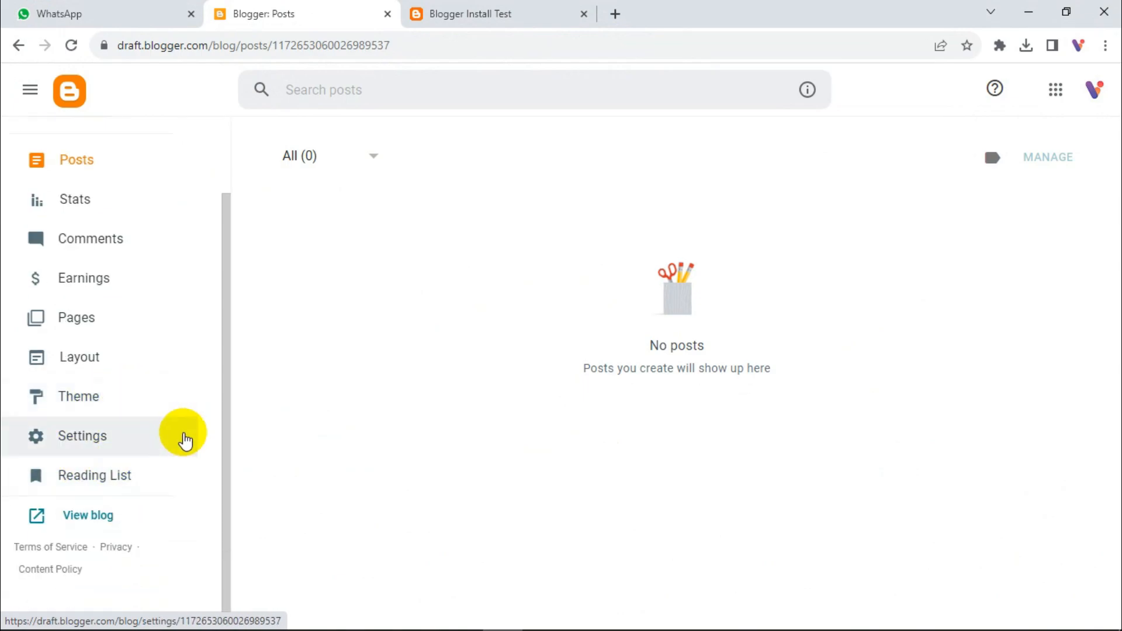
scroll(182, 441, up, 2)
click(125, 490)
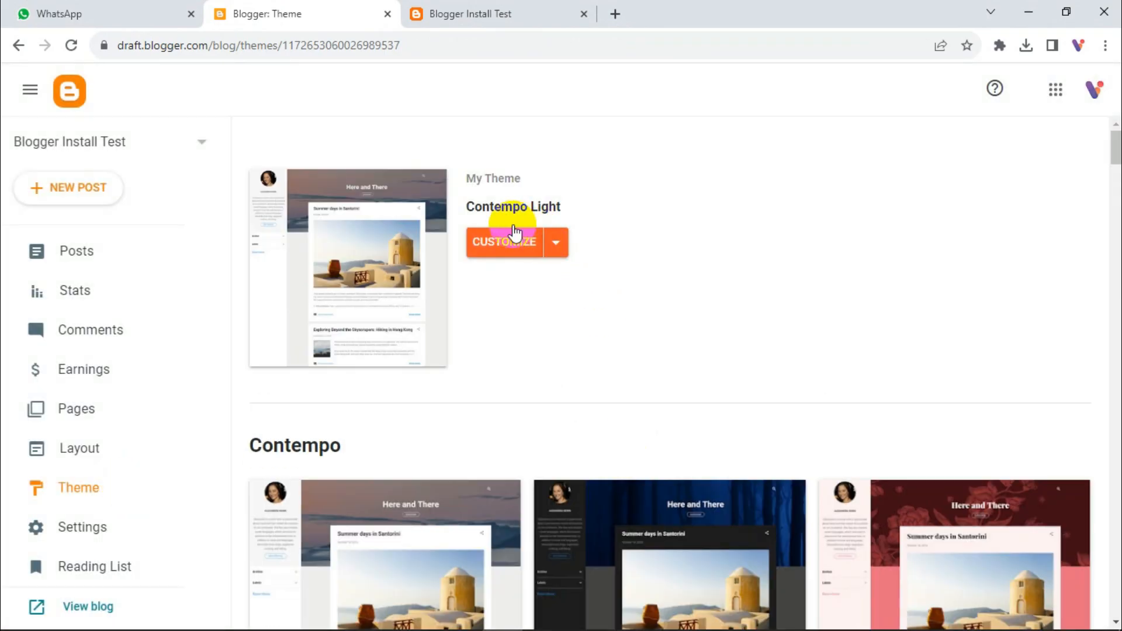
click(553, 243)
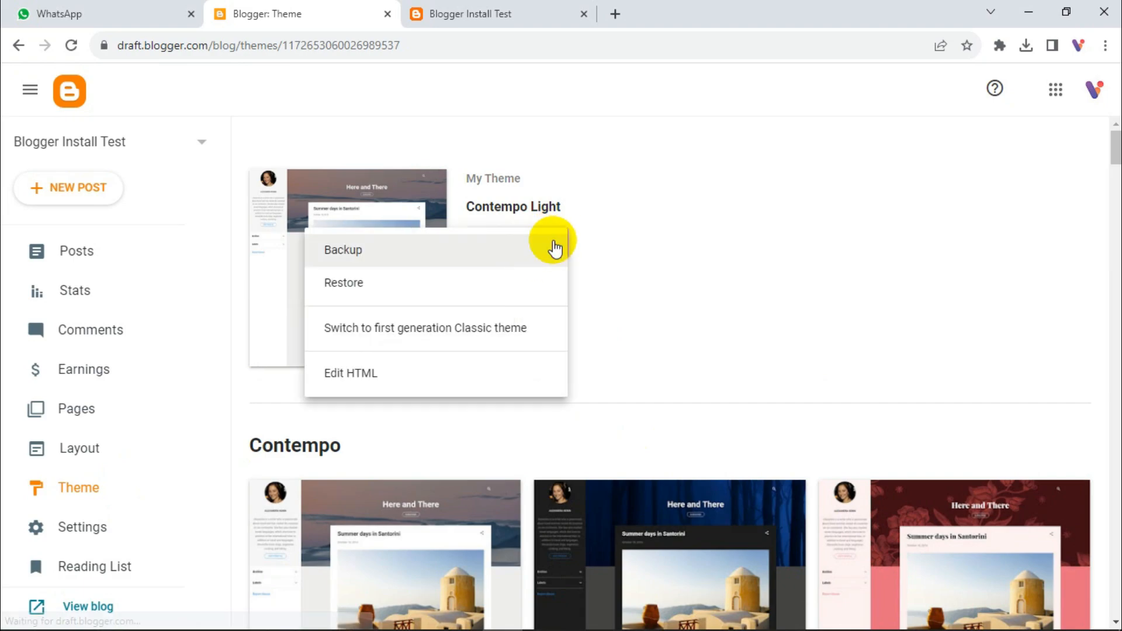
click(344, 375)
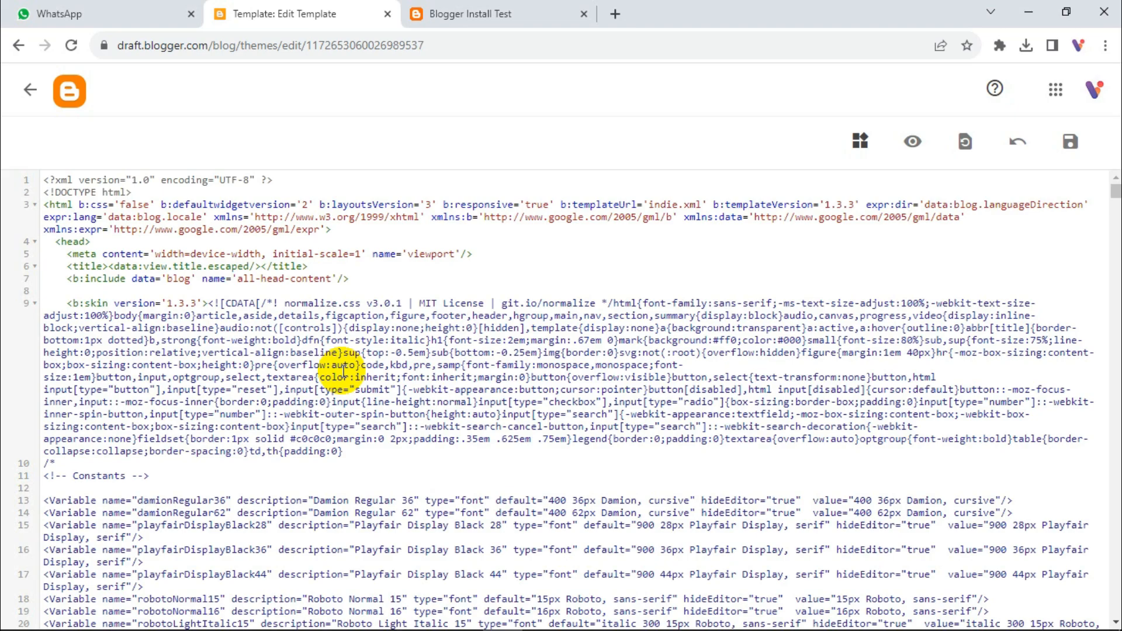
- Replace all of the existing theme code in the HTML editor with the copied BizTratus template code
click(429, 294)
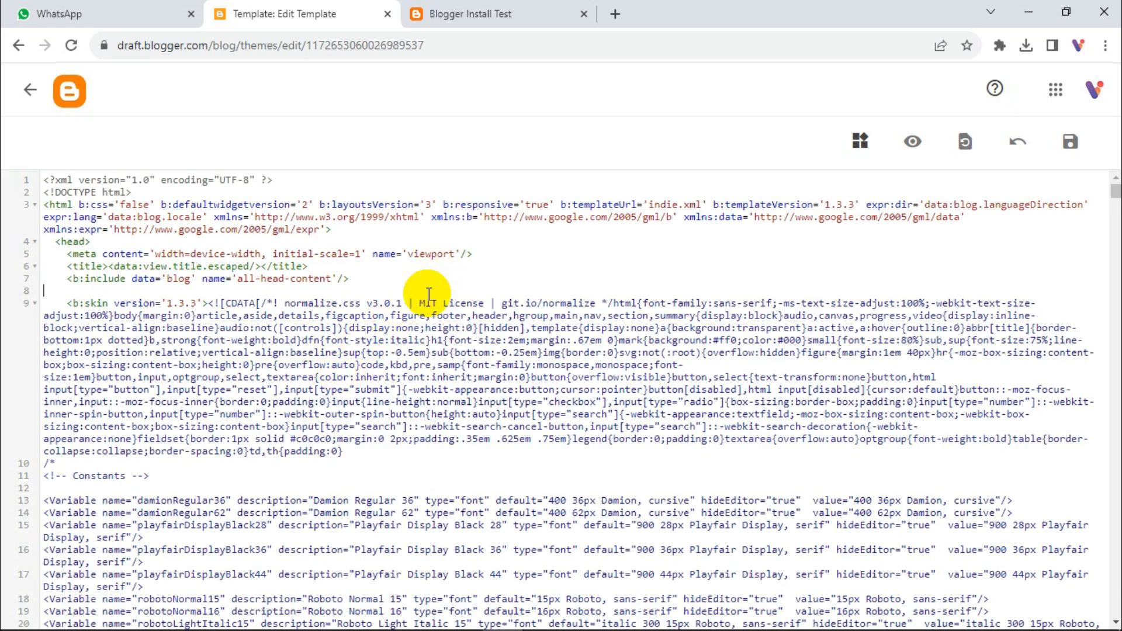
click(509, 20)
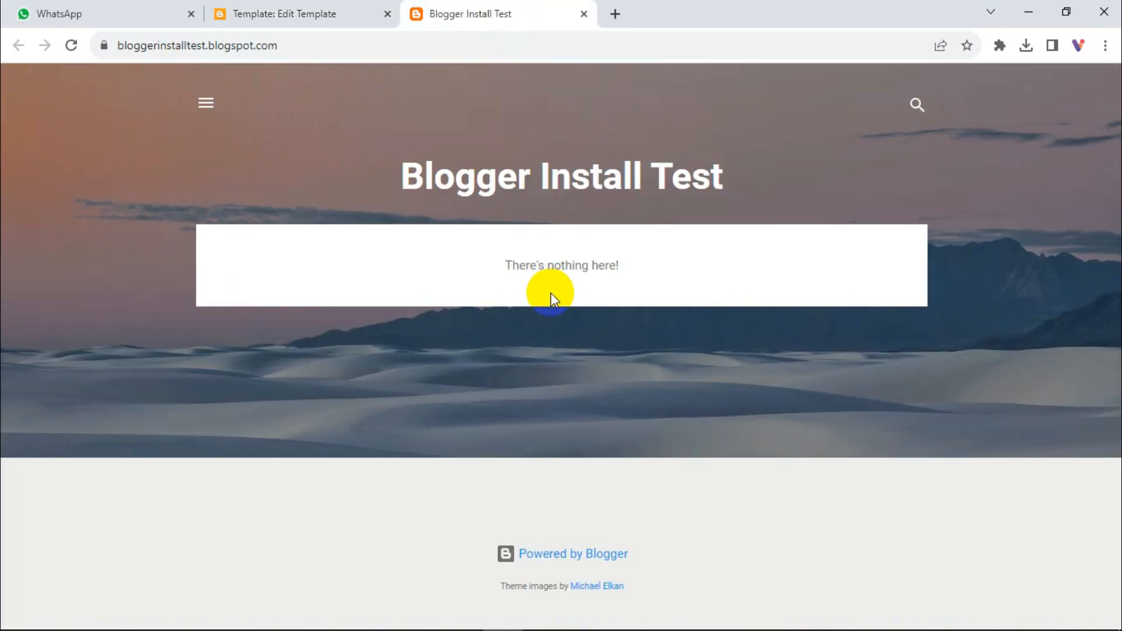
click(301, 13)
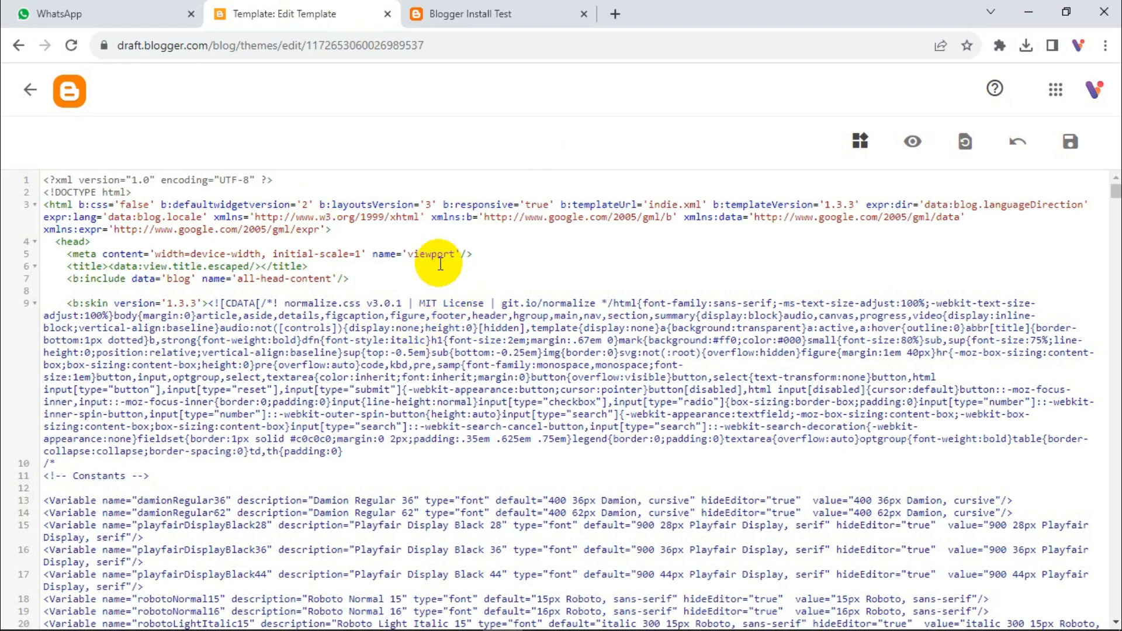
key(ctrl+a)
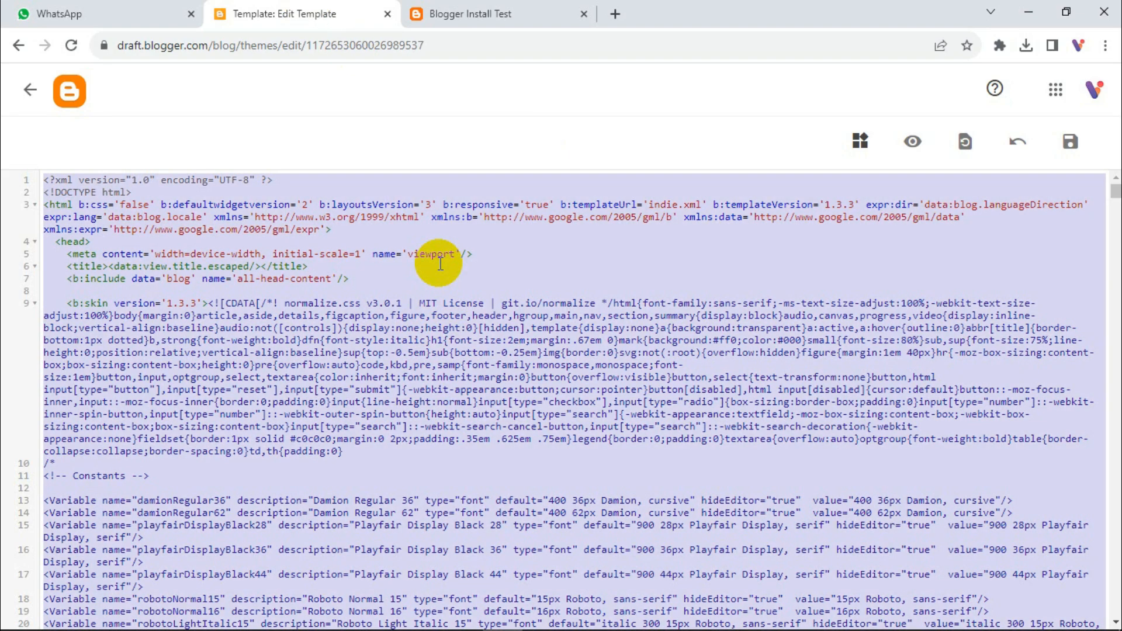
key(Delete)
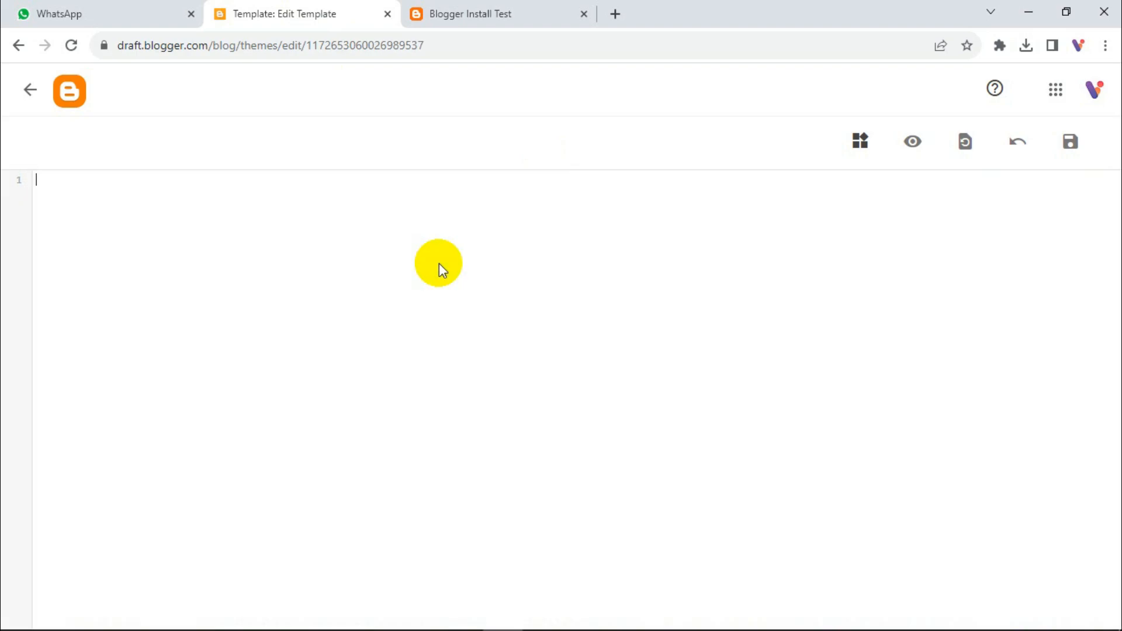
key(ctrl+v)
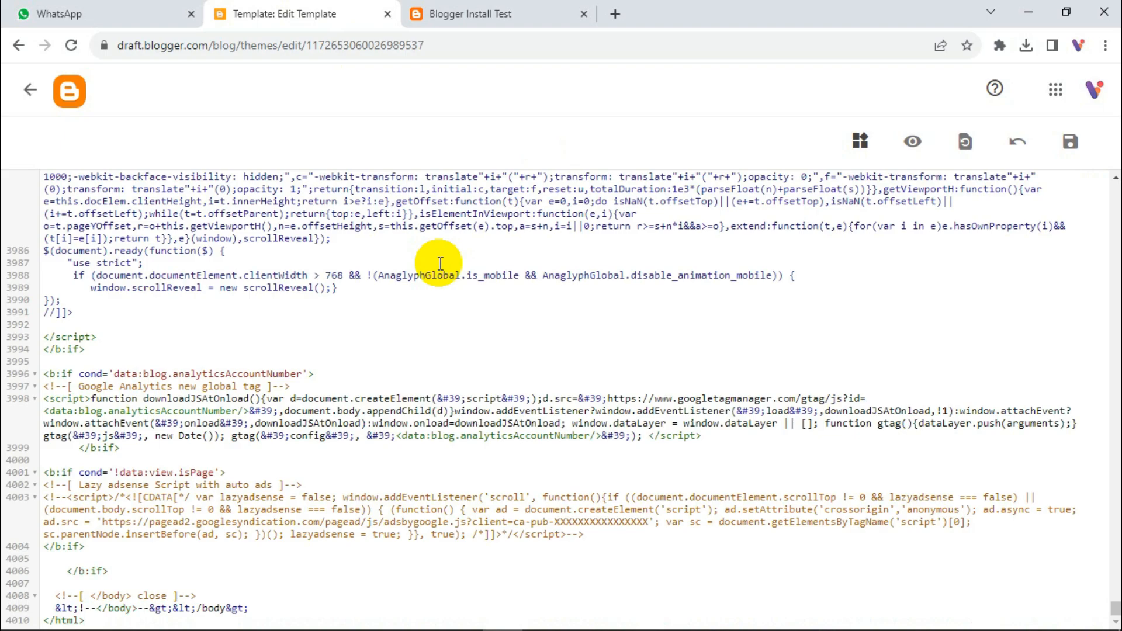
- Save the edited theme code and reload the live Blogger Install Test blog to load the new template
click(1073, 143)
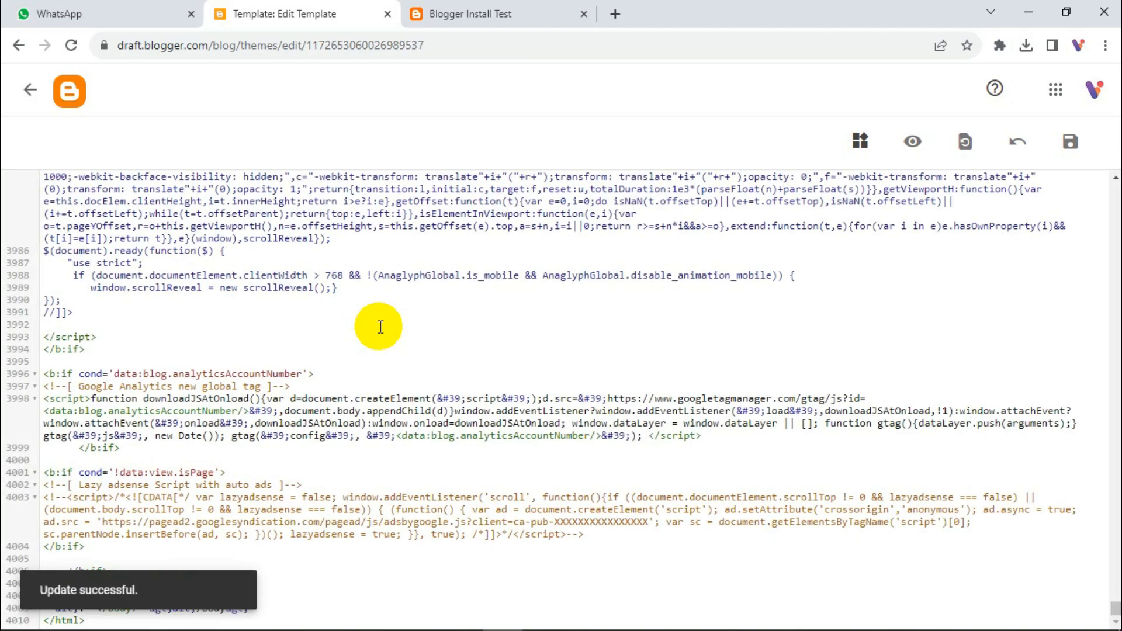
click(498, 13)
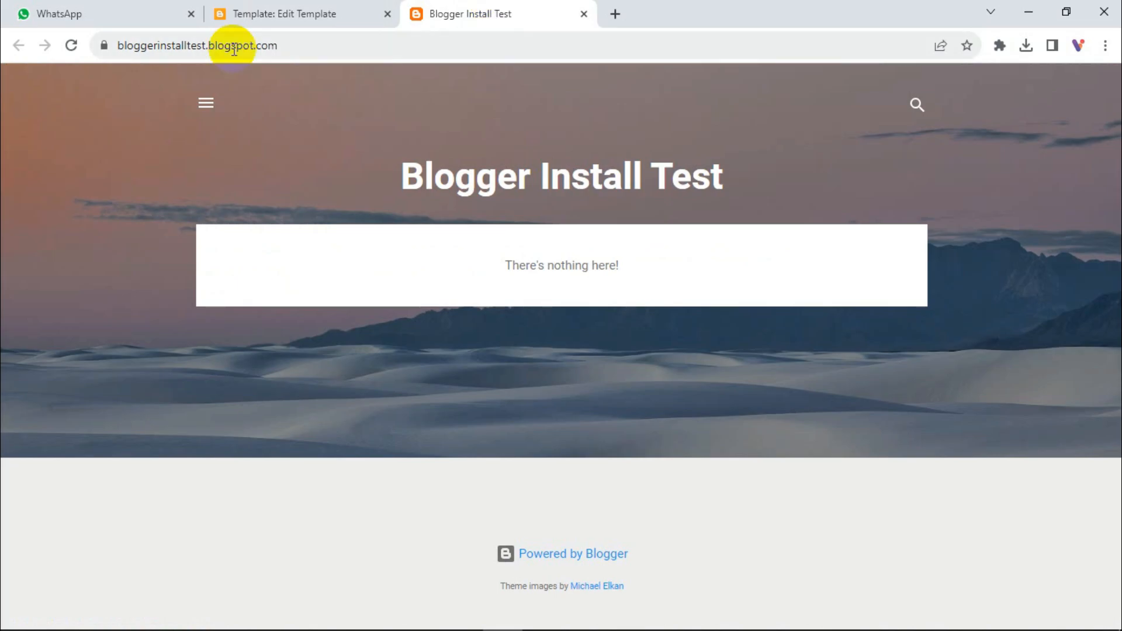
click(71, 45)
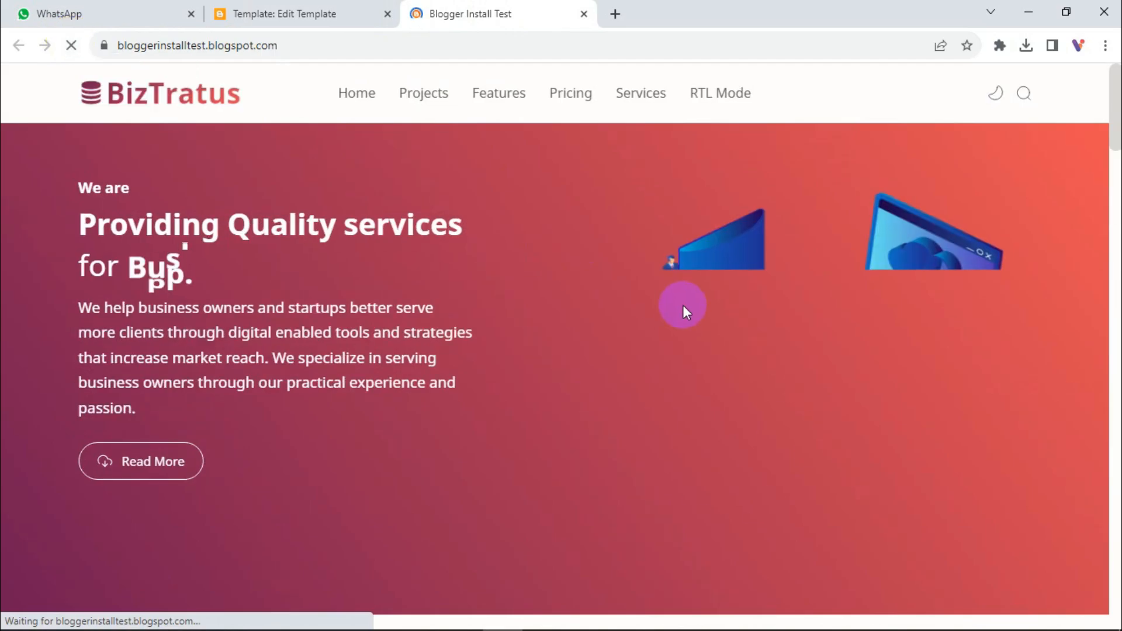
- Examine the blog's home page from the hero banner down to the pricing plans and footer, and return to the banner
scroll(626, 302, down, 8)
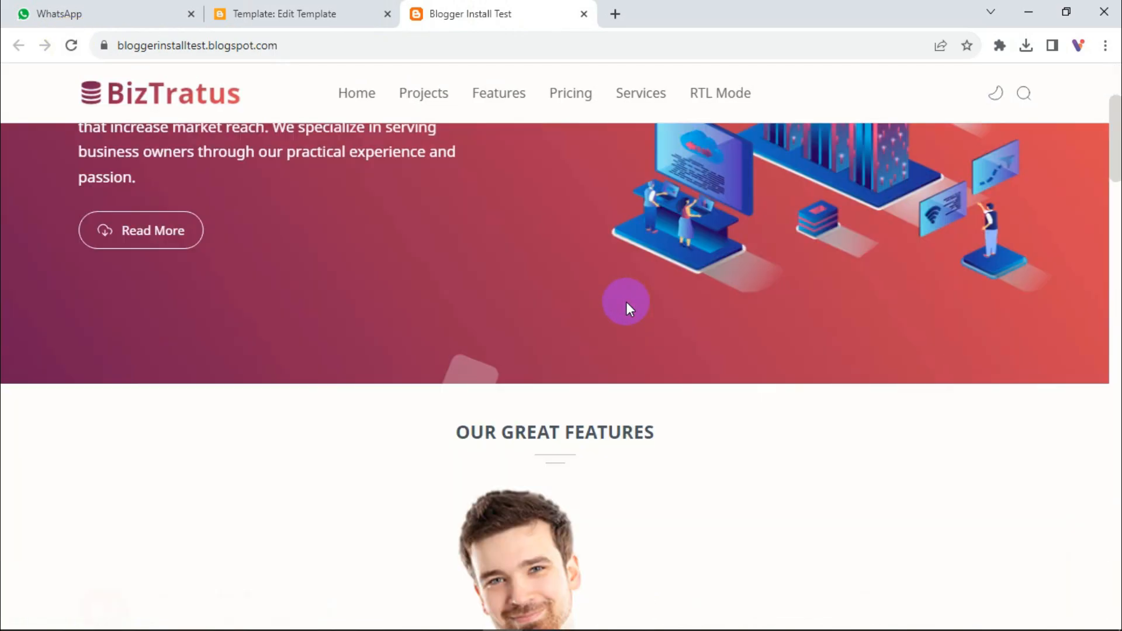
scroll(626, 301, down, 15)
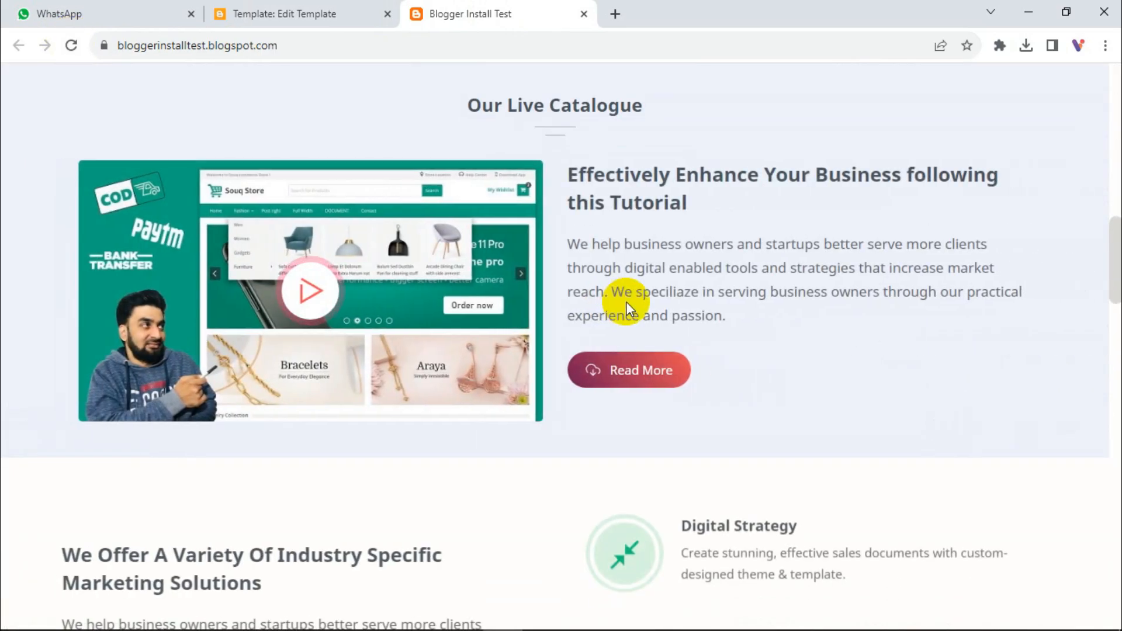
scroll(626, 302, down, 16)
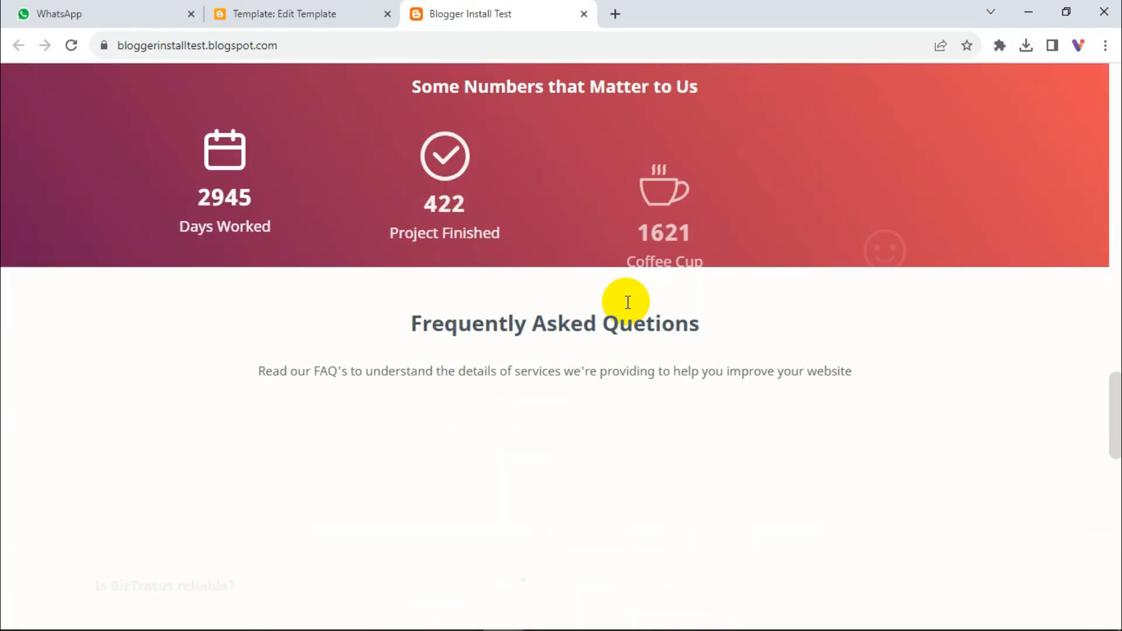
scroll(628, 302, down, 11)
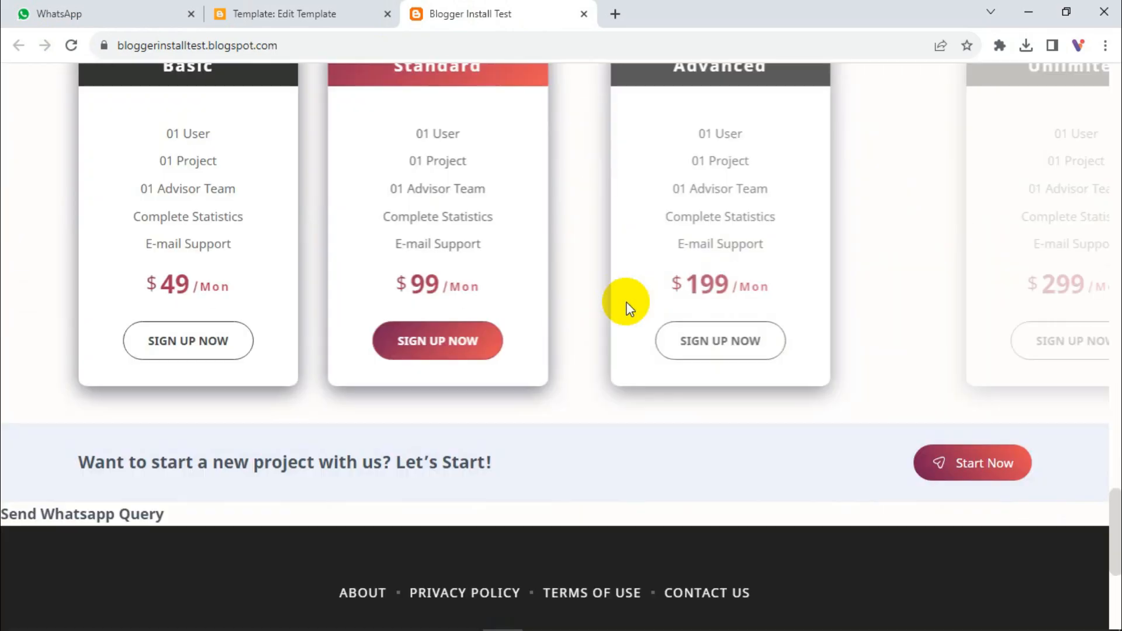
scroll(626, 301, up, 20)
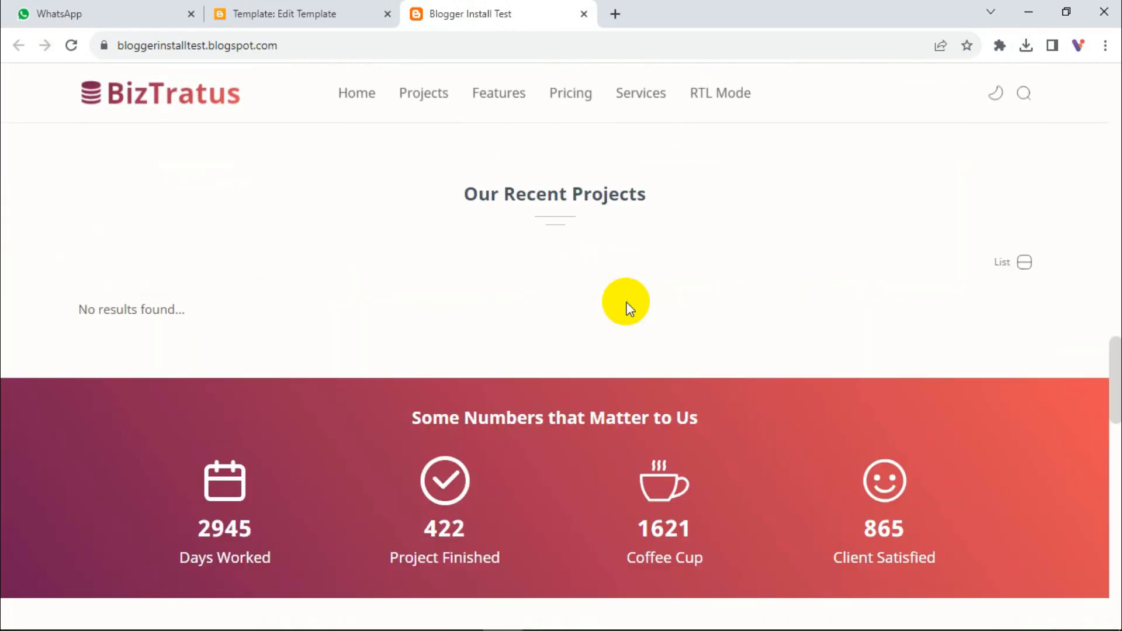
scroll(628, 308, up, 5)
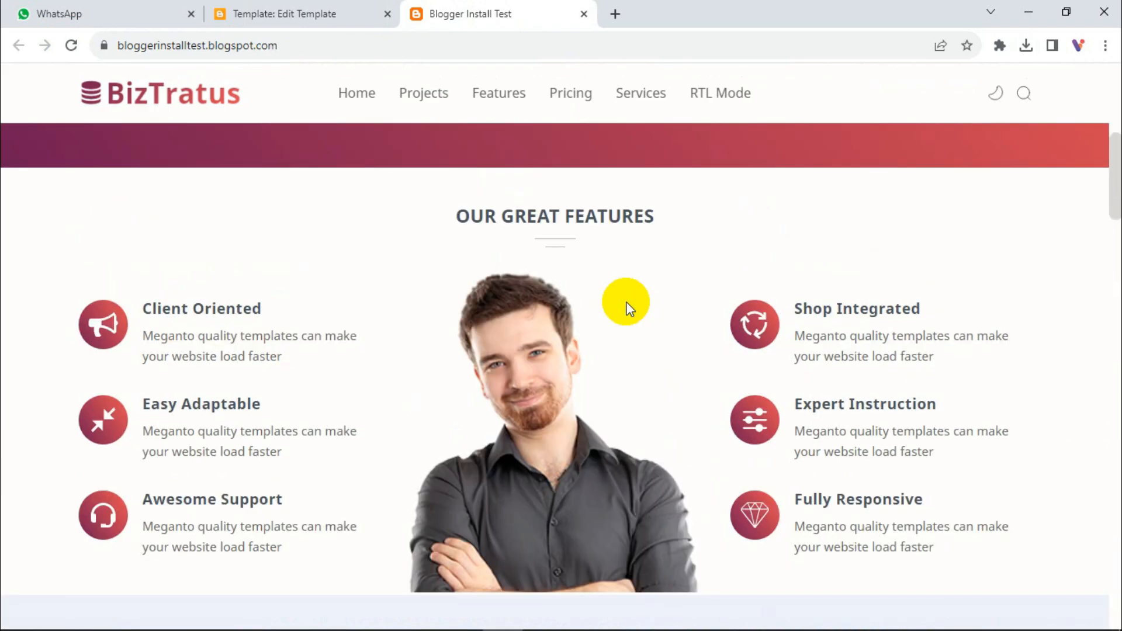
scroll(626, 302, up, 8)
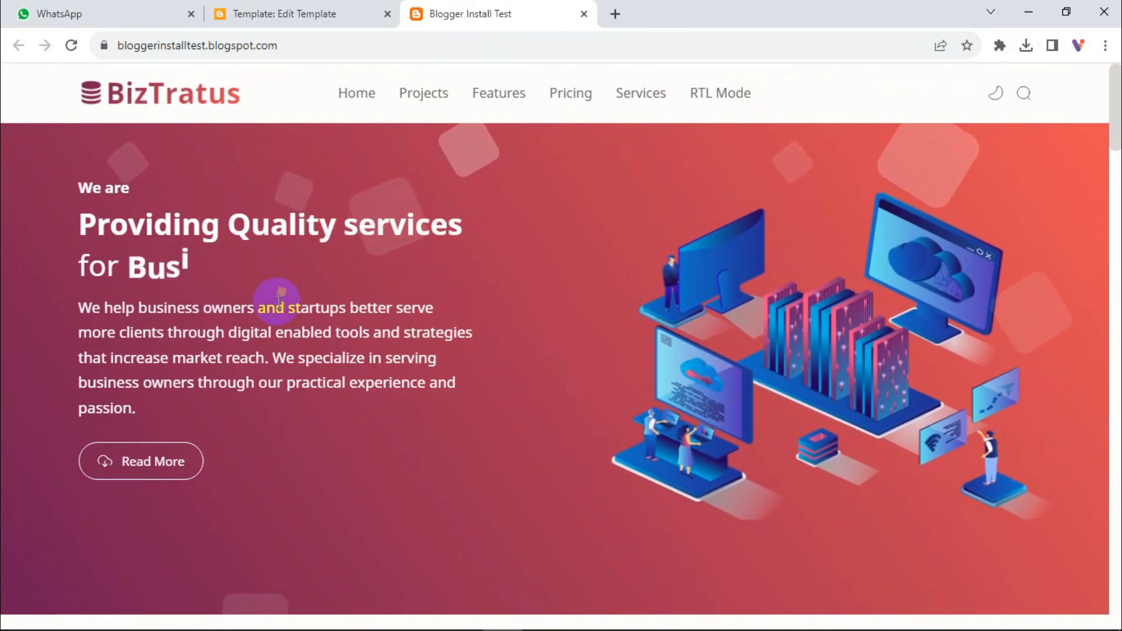
mouse_move(814, 628)
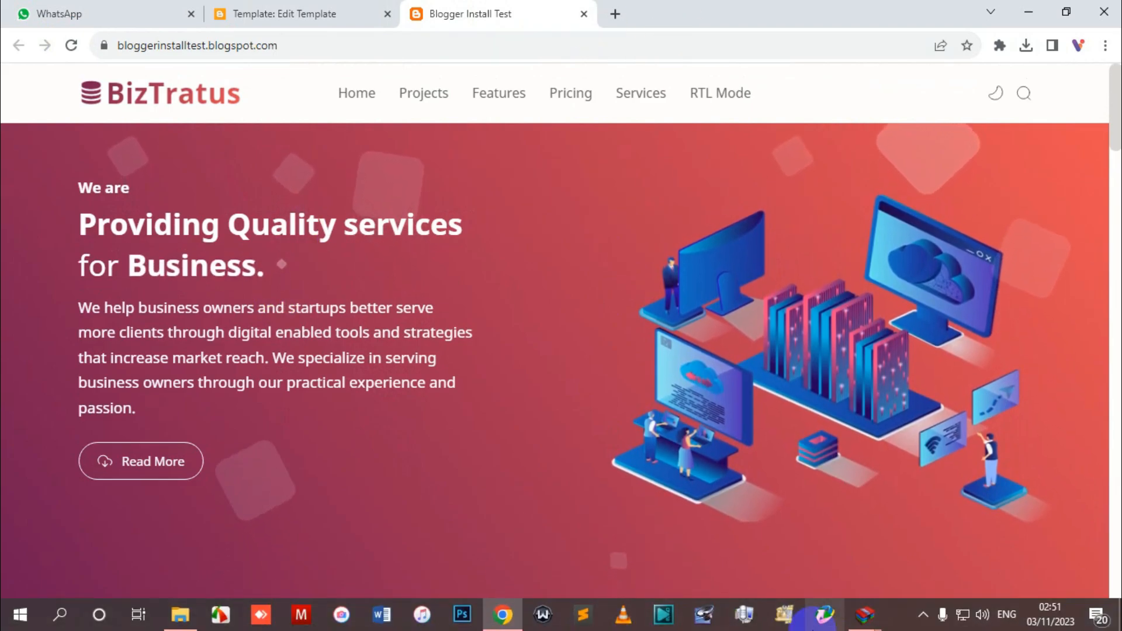